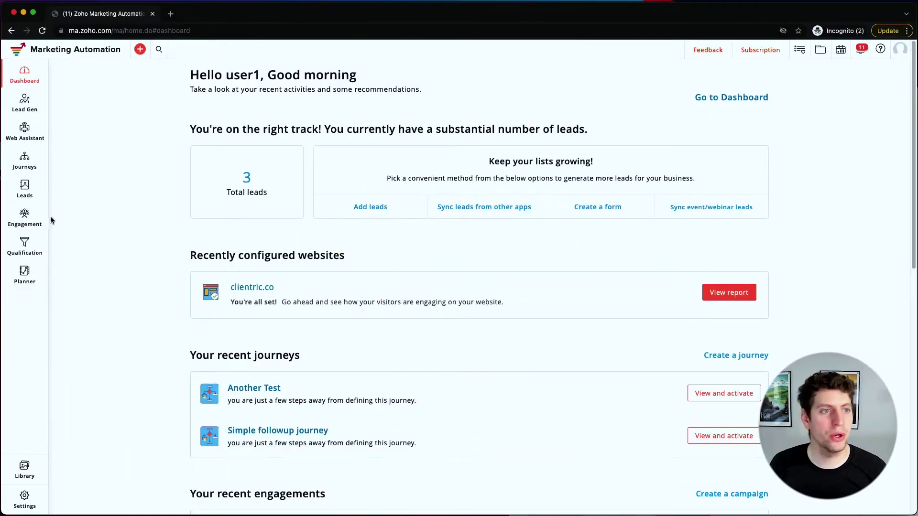
Open the Lead Sources page from the Lead Gen flyout in the left sidebar.
{"action": "mouse_move", "coordinate": [21, 107]}
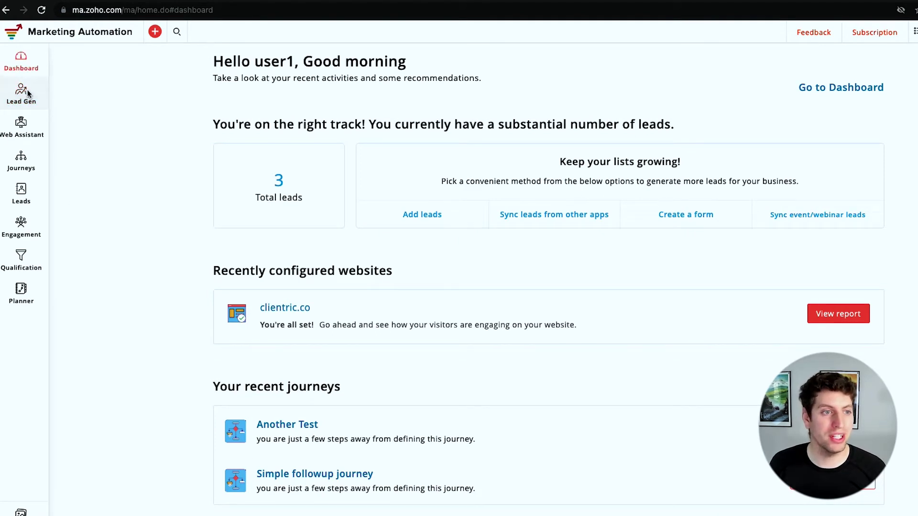
{"action": "mouse_move", "coordinate": [45, 91]}
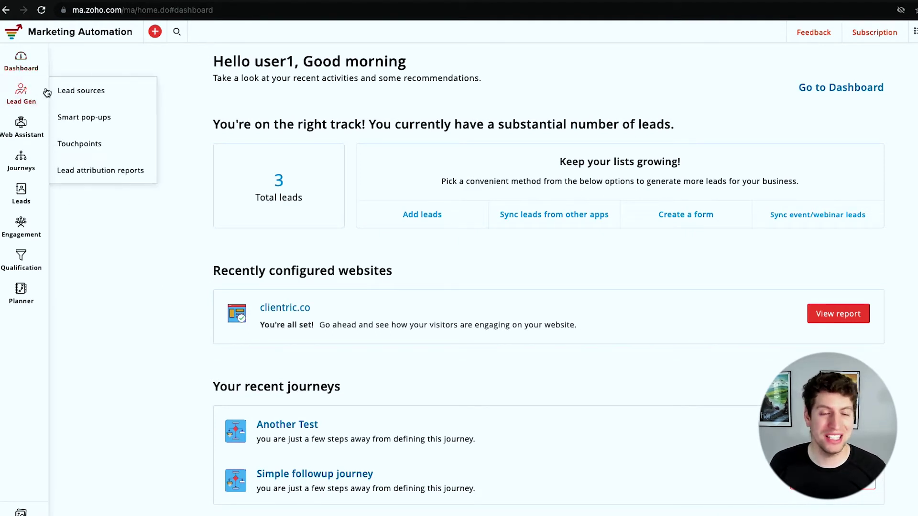
{"action": "left_click", "coordinate": [73, 92]}
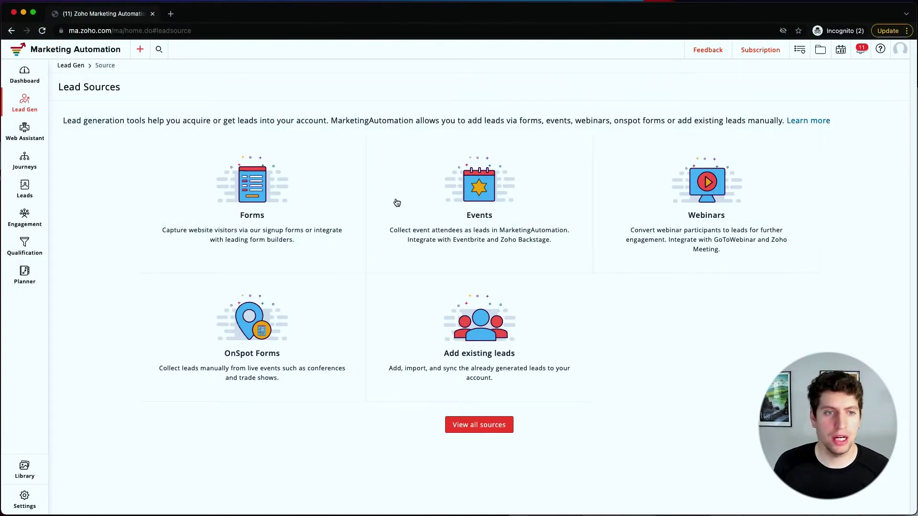
Start a new signup form by connecting a live website form, then list the candidate webpages.
{"action": "left_click", "coordinate": [238, 204]}
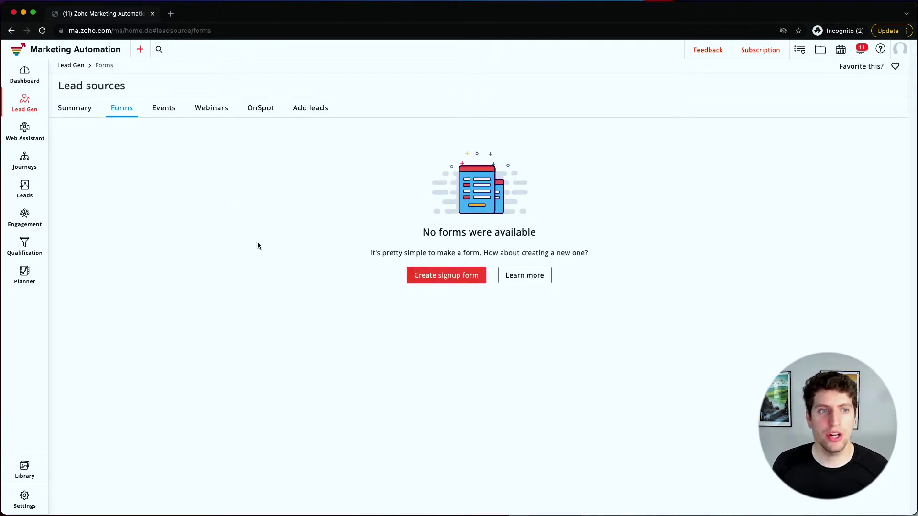
{"action": "left_click", "coordinate": [440, 275]}
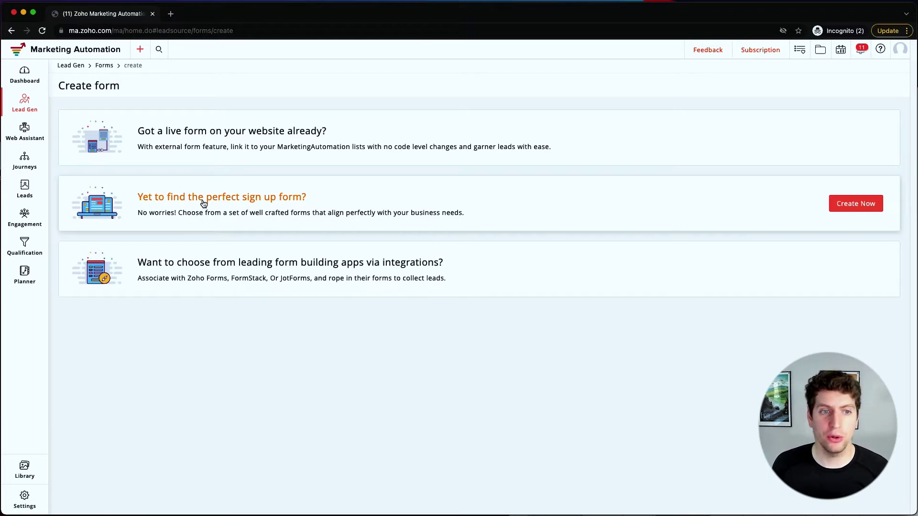
{"action": "left_click", "coordinate": [231, 142]}
{"action": "left_click", "coordinate": [445, 89]}
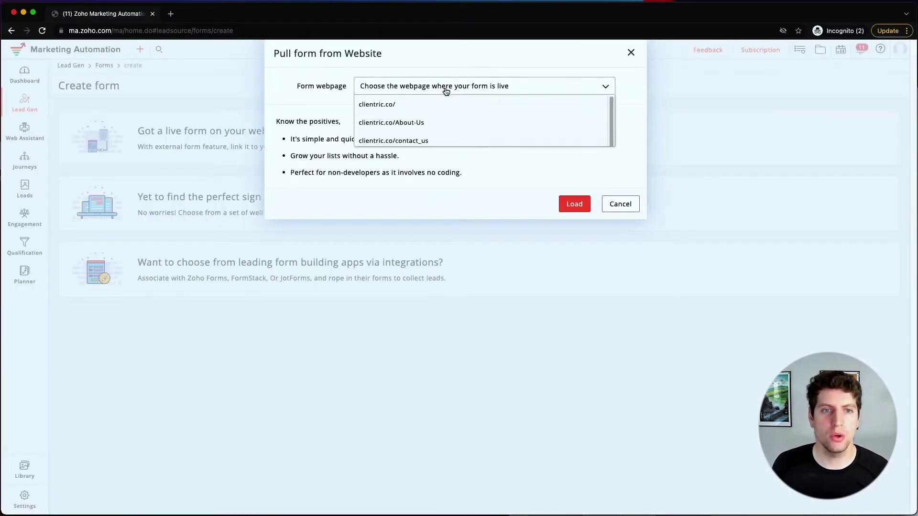
Choose clientric.co/contact_us as the form webpage and load its preview.
{"action": "left_click", "coordinate": [408, 106]}
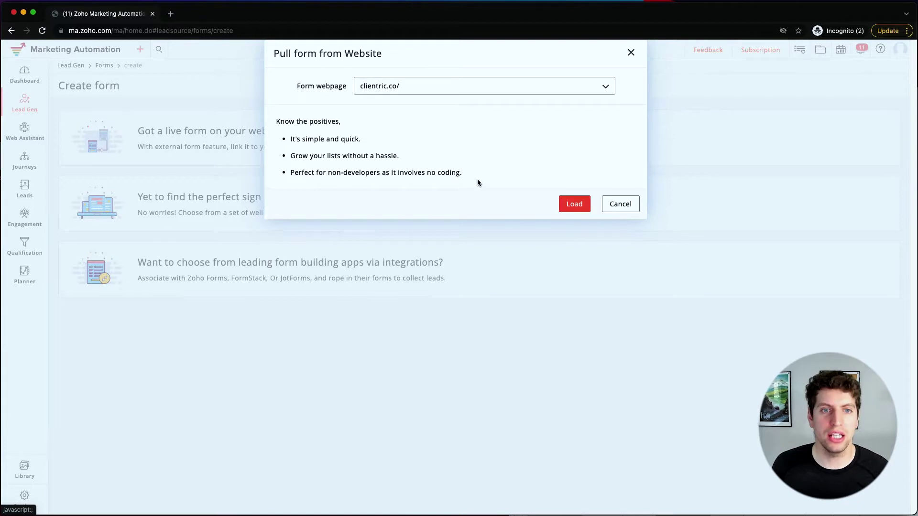
{"action": "left_click", "coordinate": [471, 91]}
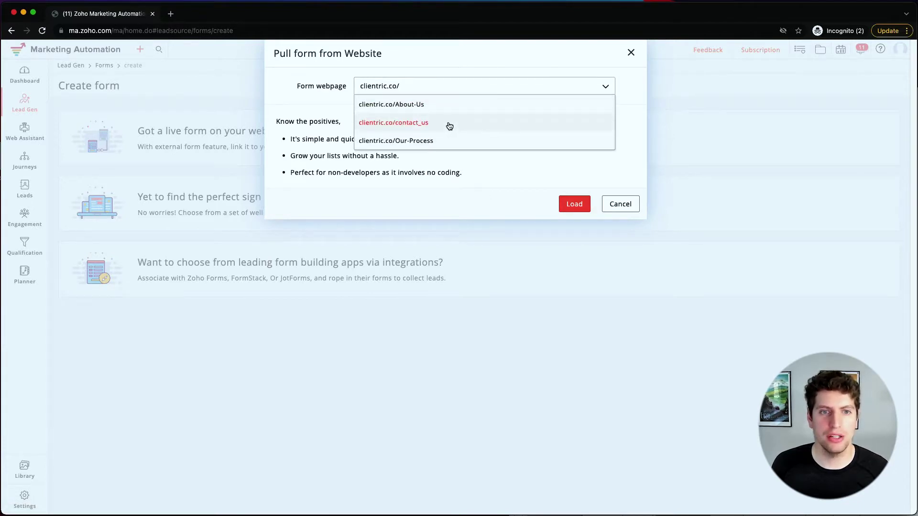
{"action": "left_click", "coordinate": [407, 126]}
{"action": "left_click", "coordinate": [571, 207]}
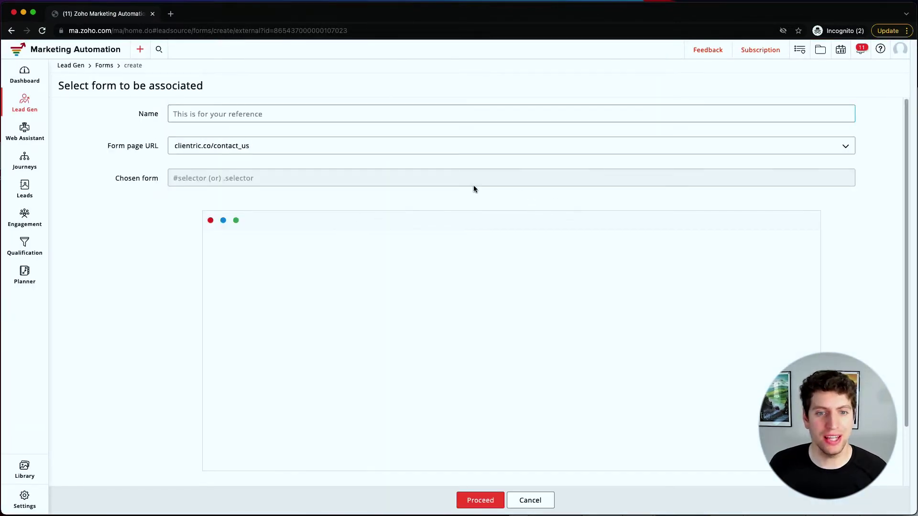
{"action": "scroll", "coordinate": [498, 306], "scroll_direction": "down", "scroll_amount": 5}
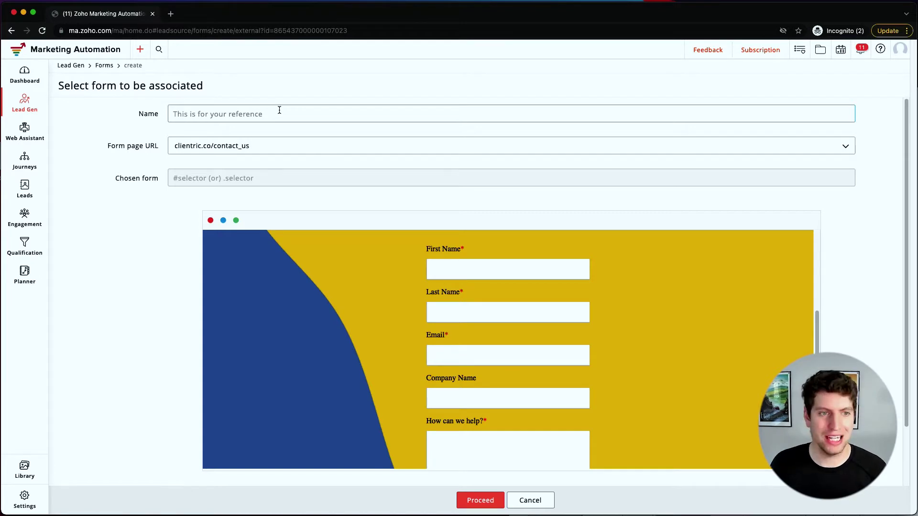
Name the association 'Clientric Test' and try to proceed, hitting the 'Please select a form' error.
{"action": "type", "text": "Clientric Test"}
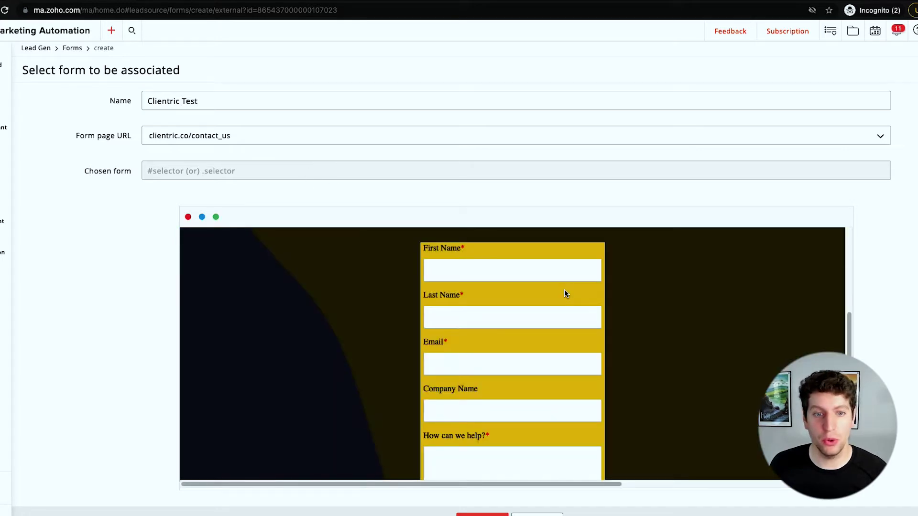
{"action": "scroll", "coordinate": [590, 299], "scroll_direction": "down", "scroll_amount": 1}
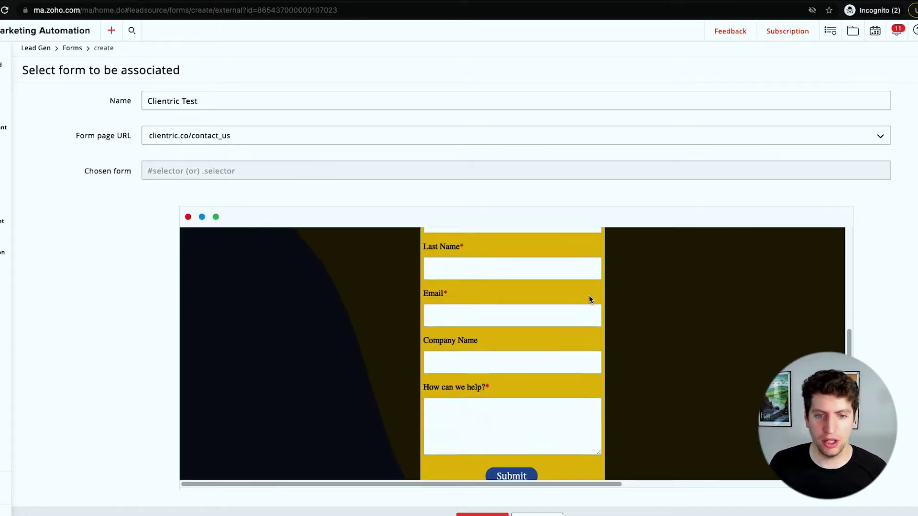
{"action": "scroll", "coordinate": [590, 299], "scroll_direction": "down", "scroll_amount": 2}
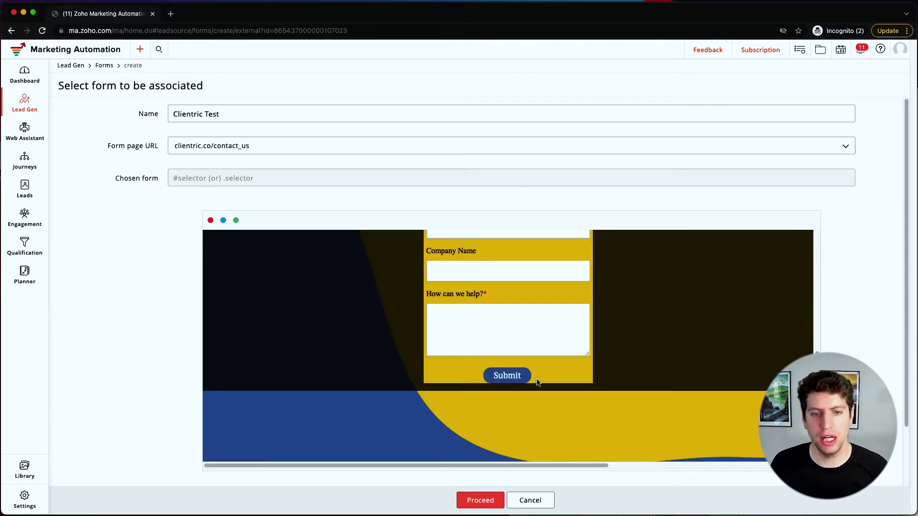
{"action": "left_click", "coordinate": [494, 505]}
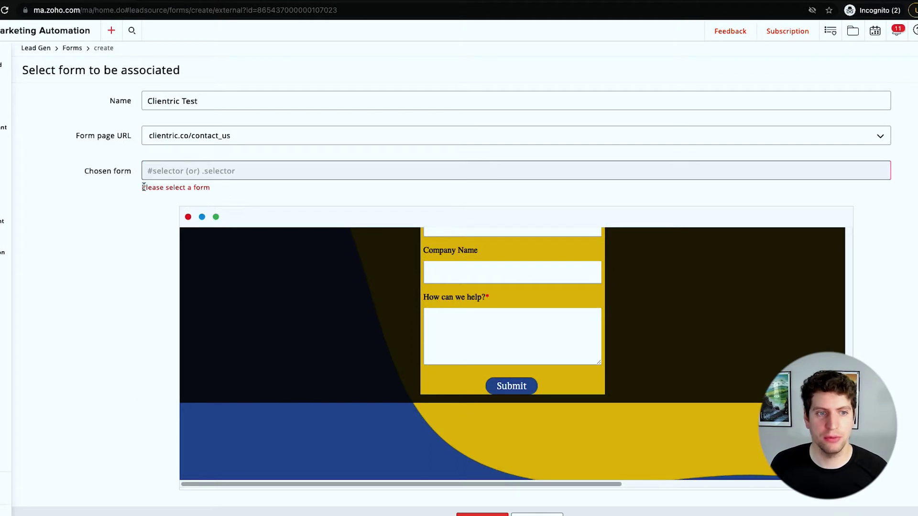
{"action": "left_click_drag", "start_coordinate": [143, 187], "coordinate": [210, 188]}
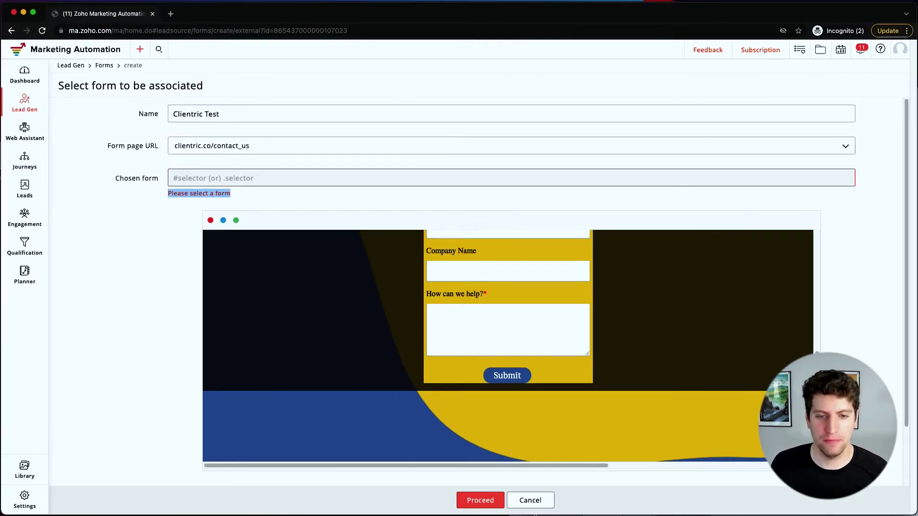
Cancel linking and browse the Compact-Horizontal, Long form and Standard Popup templates.
{"action": "left_click", "coordinate": [532, 502]}
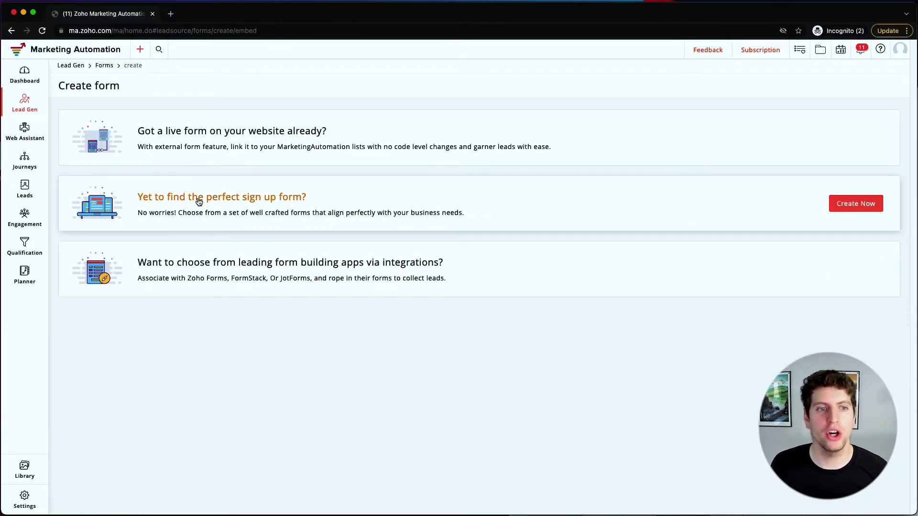
{"action": "left_click", "coordinate": [199, 202]}
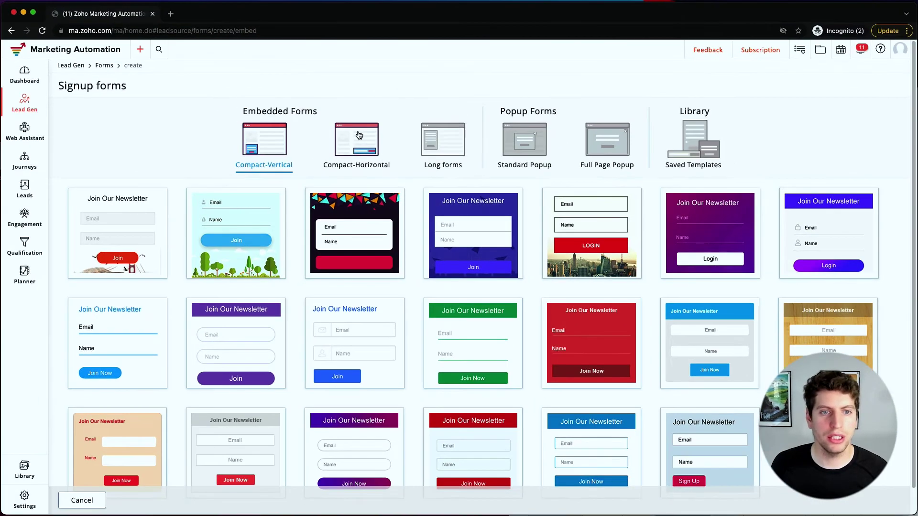
{"action": "left_click", "coordinate": [333, 111]}
{"action": "left_click", "coordinate": [445, 136]}
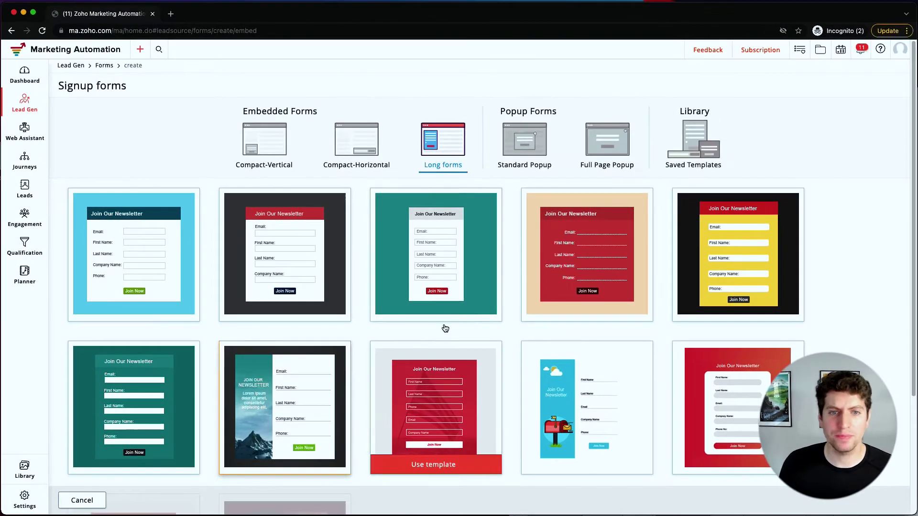
{"action": "left_click", "coordinate": [521, 120]}
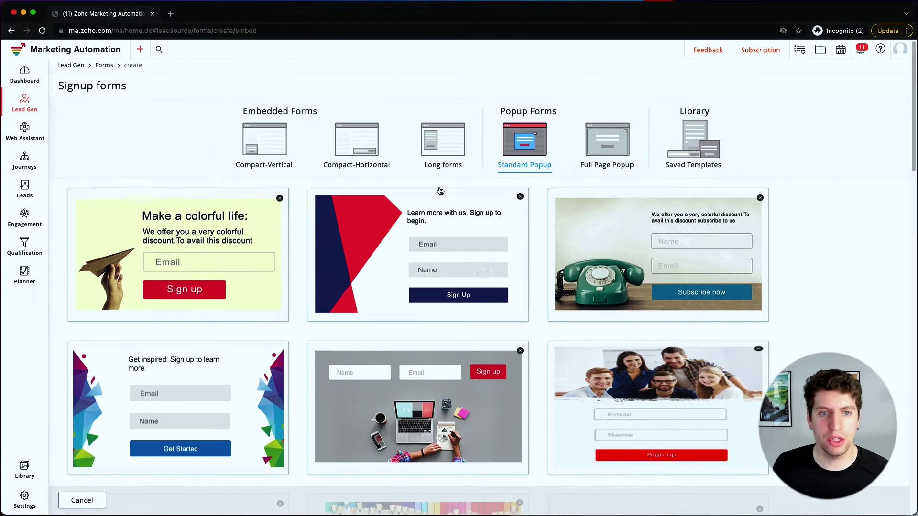
{"action": "scroll", "coordinate": [384, 255], "scroll_direction": "down", "scroll_amount": 3}
{"action": "scroll", "coordinate": [335, 286], "scroll_direction": "up", "scroll_amount": 3}
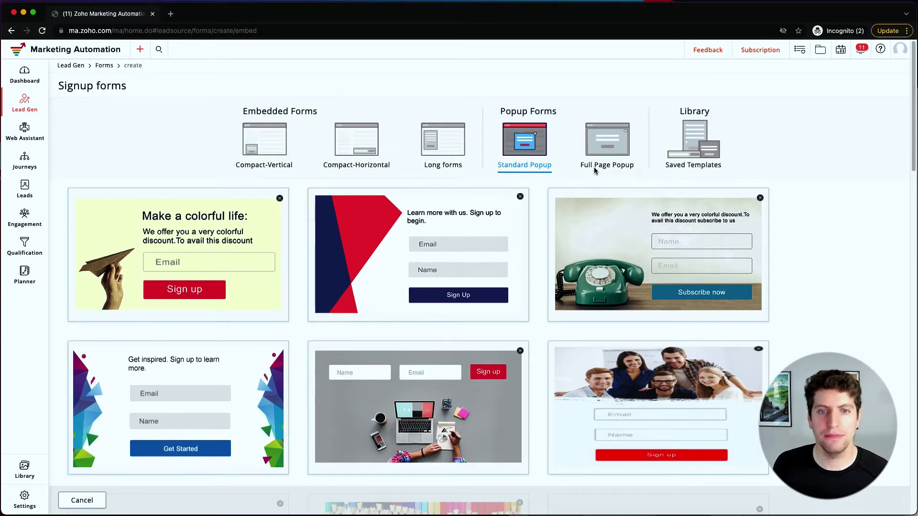
Return to Compact-Vertical templates and create the form from the newsletter template.
{"action": "left_click", "coordinate": [594, 146]}
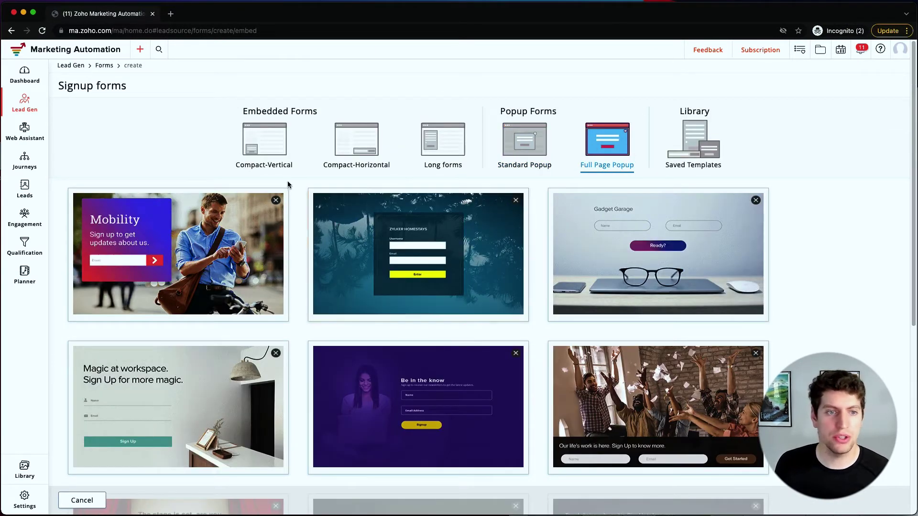
{"action": "left_click", "coordinate": [273, 152]}
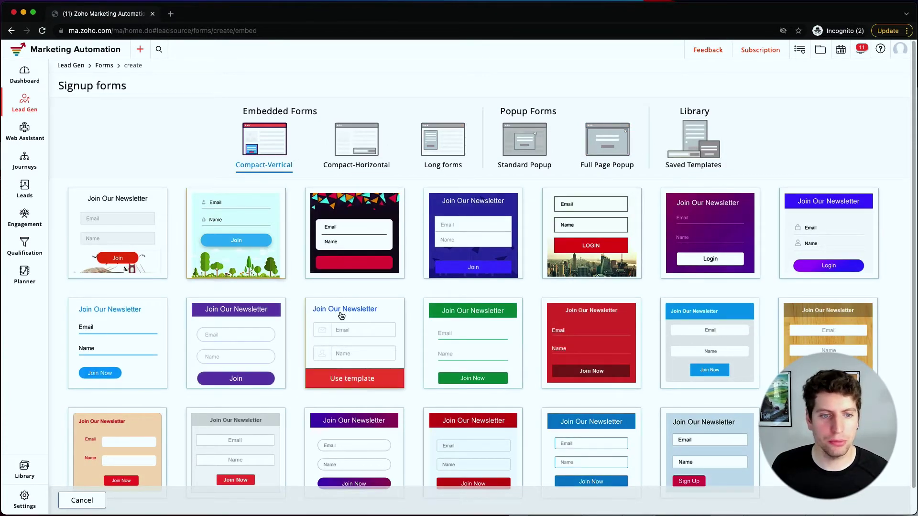
{"action": "scroll", "coordinate": [340, 314], "scroll_direction": "down", "scroll_amount": 1}
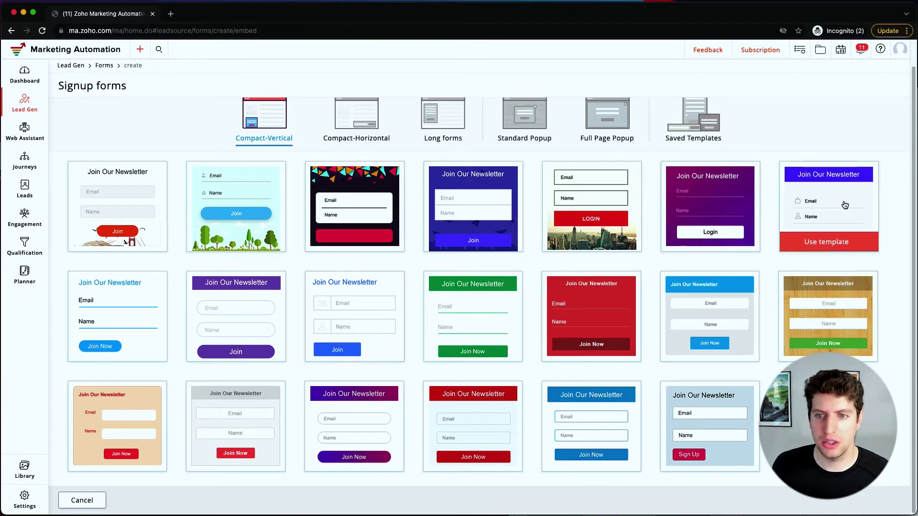
{"action": "left_click", "coordinate": [851, 239]}
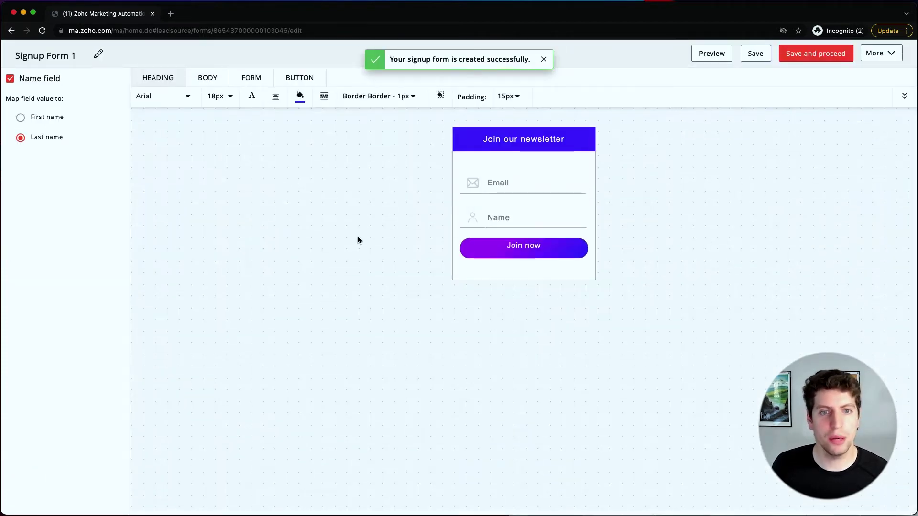
Change the form heading text to 'Clientric Signup'.
{"action": "triple_click", "coordinate": [532, 136]}
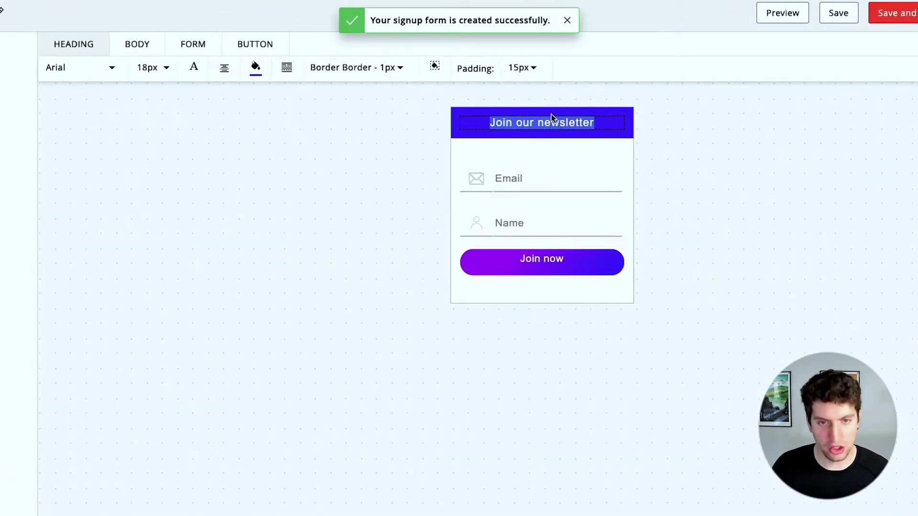
{"action": "type", "text": "Clientric Sig"}
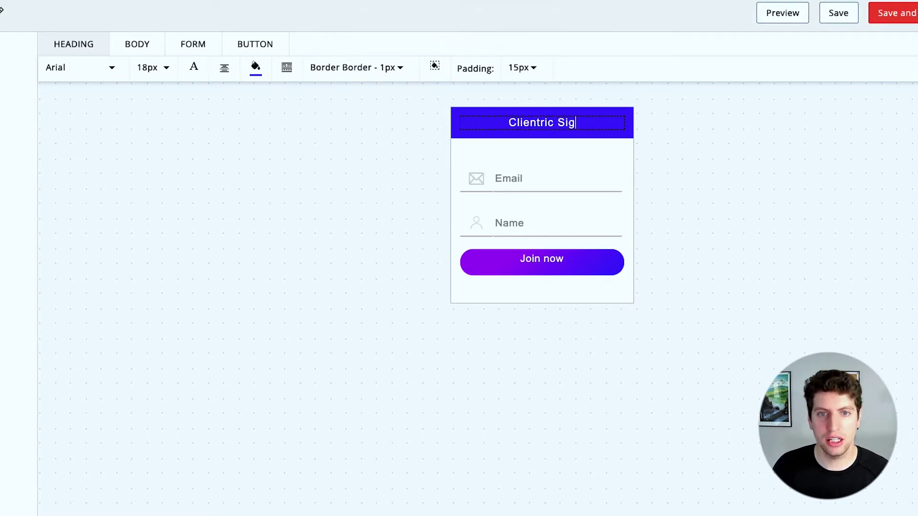
{"action": "type", "text": "nup"}
{"action": "left_click", "coordinate": [537, 178]}
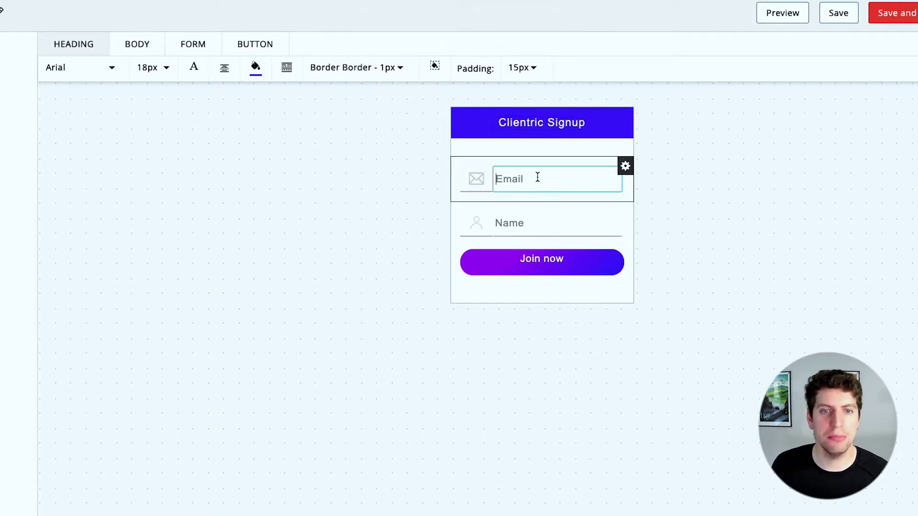
{"action": "left_click", "coordinate": [502, 224]}
{"action": "left_click", "coordinate": [539, 262]}
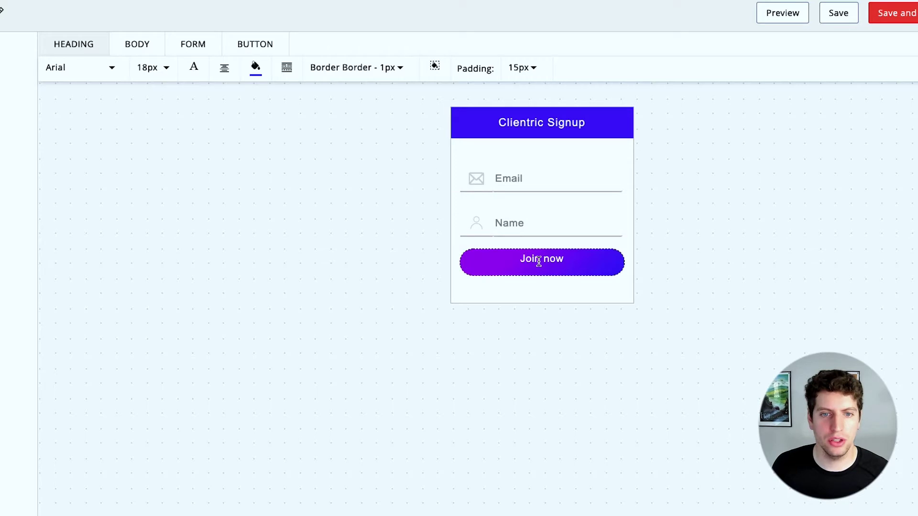
Give the form body a 5px border and 5px padding.
{"action": "left_click", "coordinate": [124, 45]}
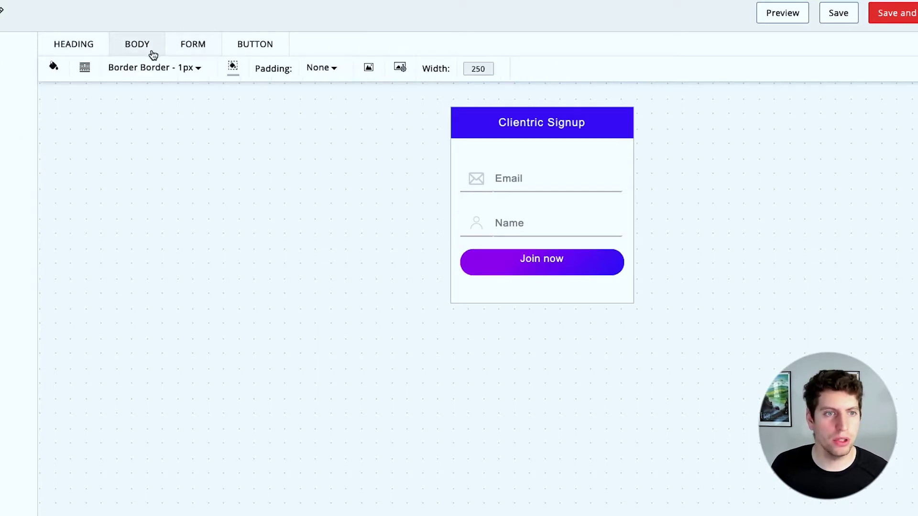
{"action": "left_click", "coordinate": [175, 72]}
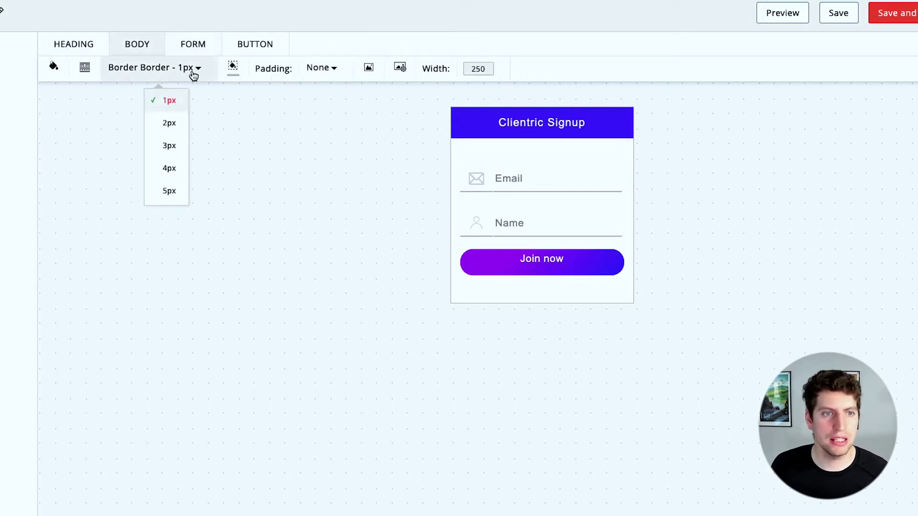
{"action": "left_click", "coordinate": [170, 189]}
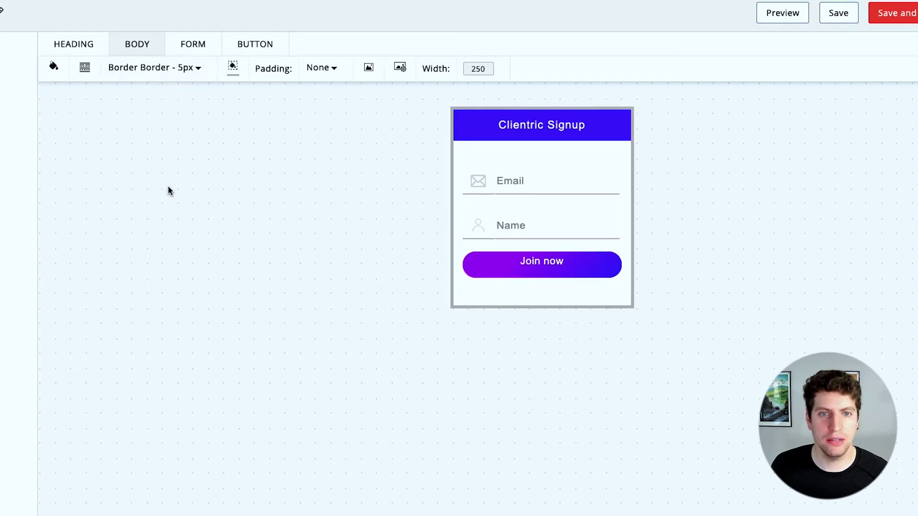
{"action": "left_click", "coordinate": [317, 68]}
{"action": "left_click", "coordinate": [319, 213]}
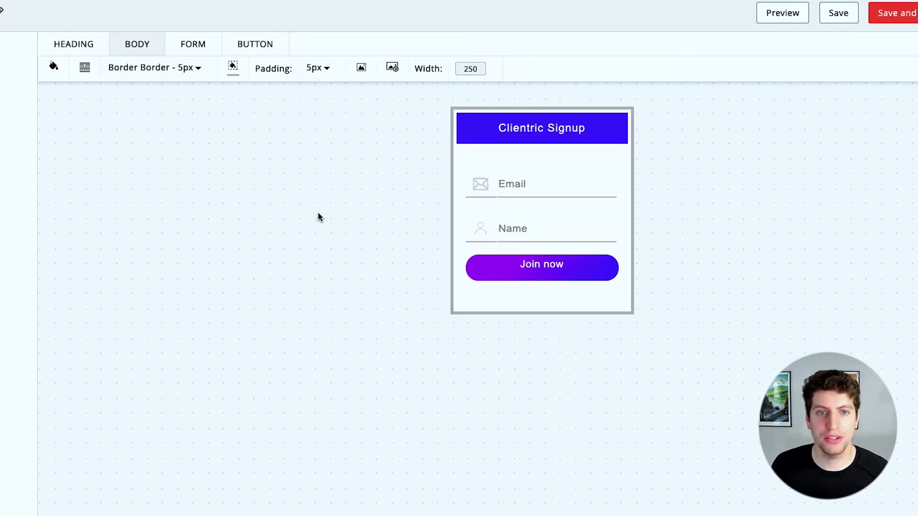
Adjust the body background image's size and position sliders.
{"action": "left_click", "coordinate": [392, 67]}
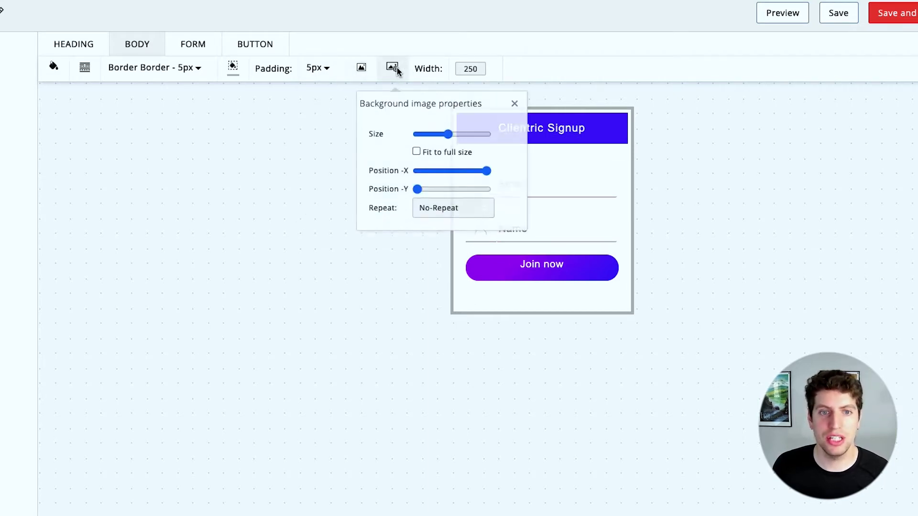
{"action": "mouse_move", "coordinate": [418, 190]}
{"action": "left_mouse_down"}
{"action": "mouse_move", "coordinate": [436, 189]}
{"action": "mouse_move", "coordinate": [414, 191]}
{"action": "mouse_move", "coordinate": [426, 188]}
{"action": "left_mouse_up"}
{"action": "left_click_drag", "start_coordinate": [447, 133], "coordinate": [432, 137]}
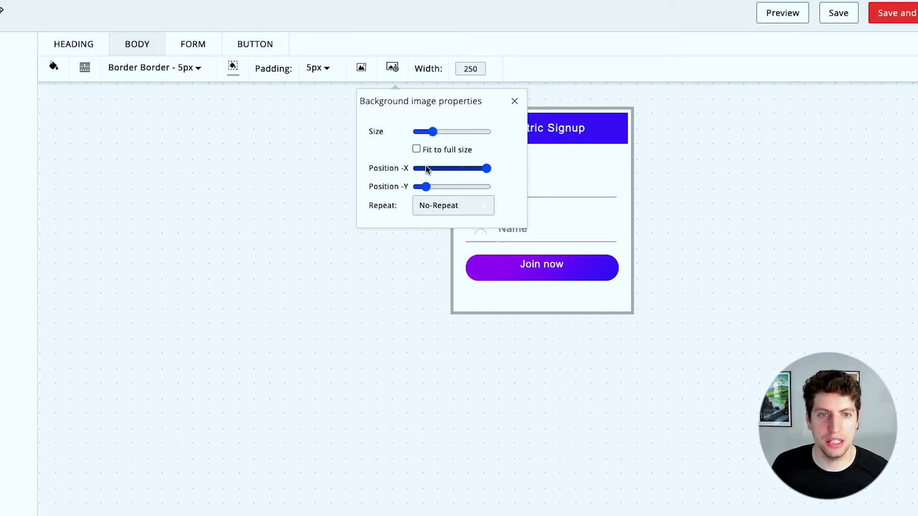
{"action": "left_click", "coordinate": [432, 211]}
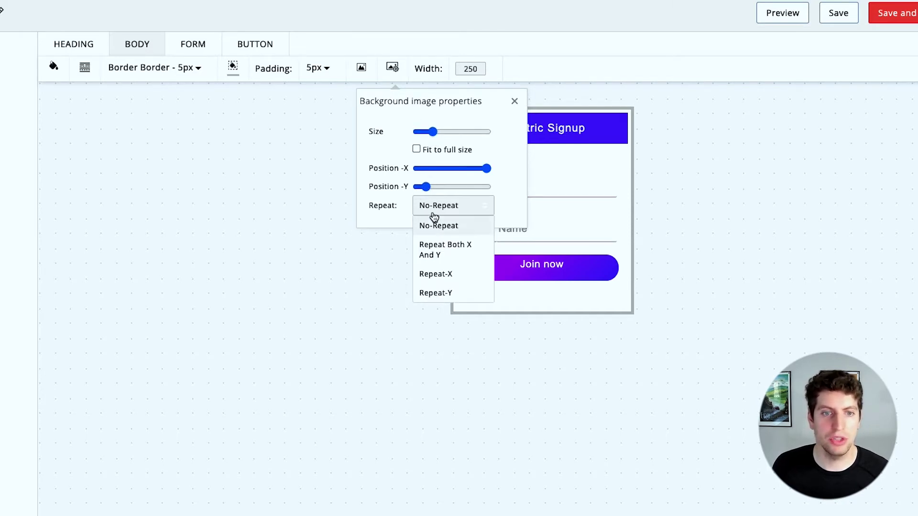
{"action": "left_click", "coordinate": [514, 102]}
{"action": "left_click", "coordinate": [318, 68]}
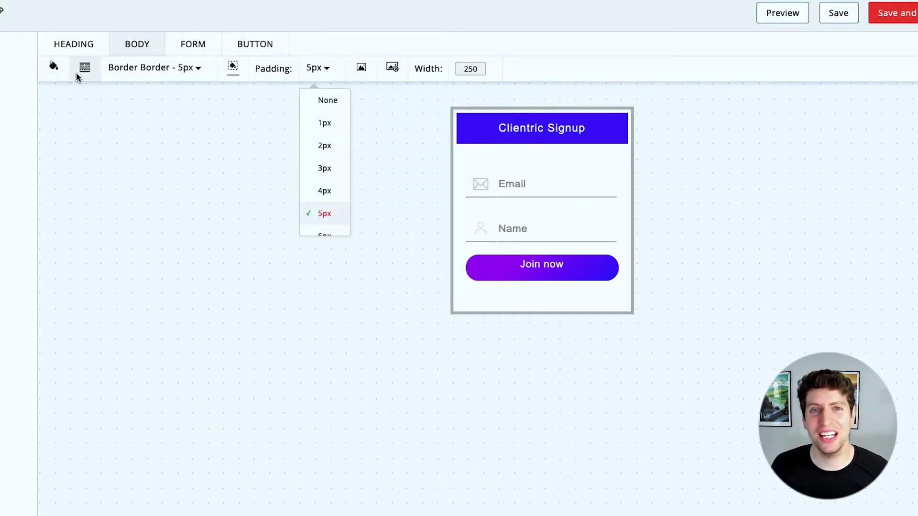
{"action": "left_click", "coordinate": [100, 45]}
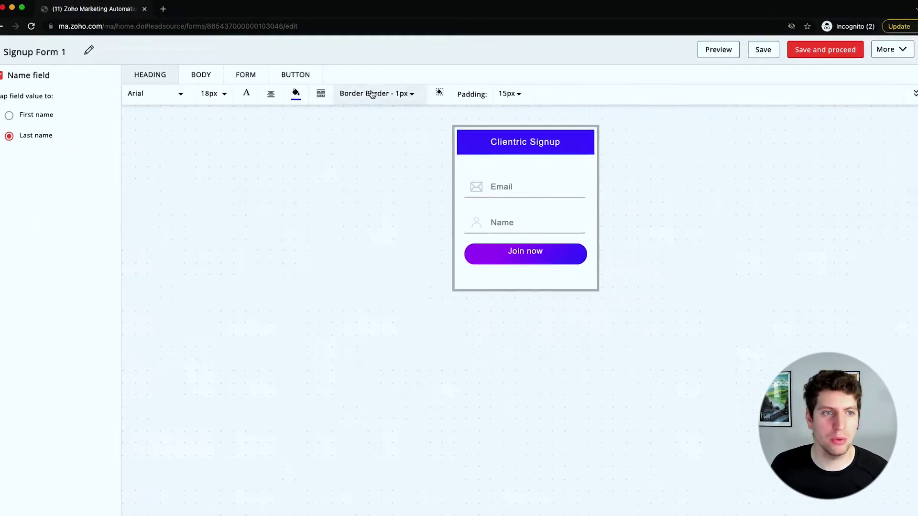
Set the heading to Open Sans size 13 with a dotted border and 14px padding.
{"action": "left_click", "coordinate": [155, 94]}
{"action": "left_click", "coordinate": [153, 157]}
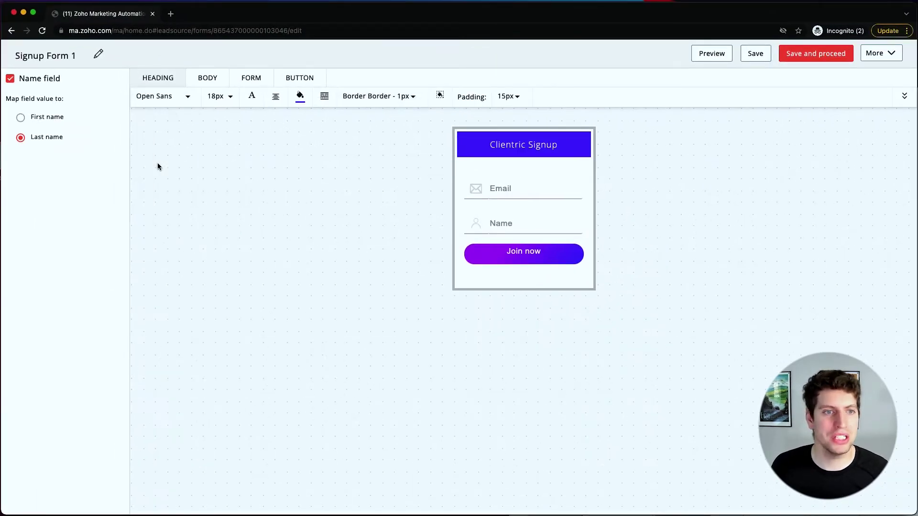
{"action": "left_click", "coordinate": [224, 98]}
{"action": "left_click", "coordinate": [220, 209]}
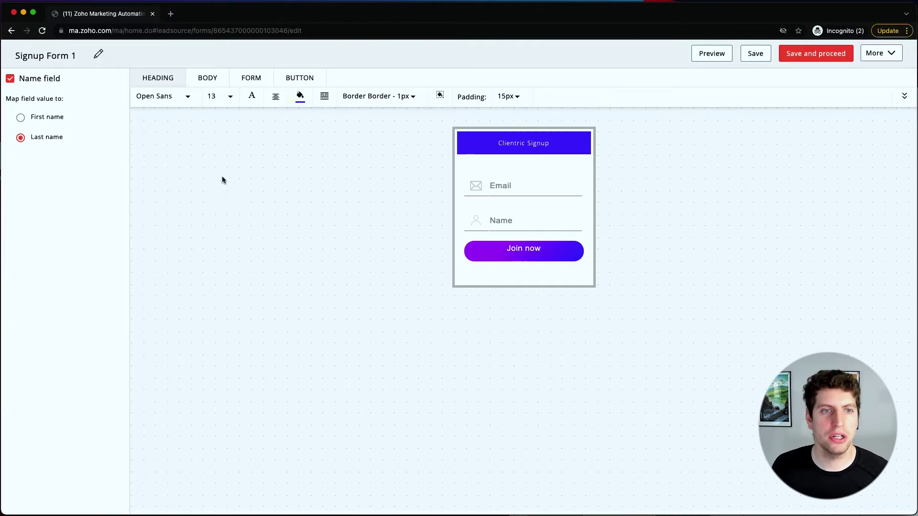
{"action": "left_click", "coordinate": [275, 96]}
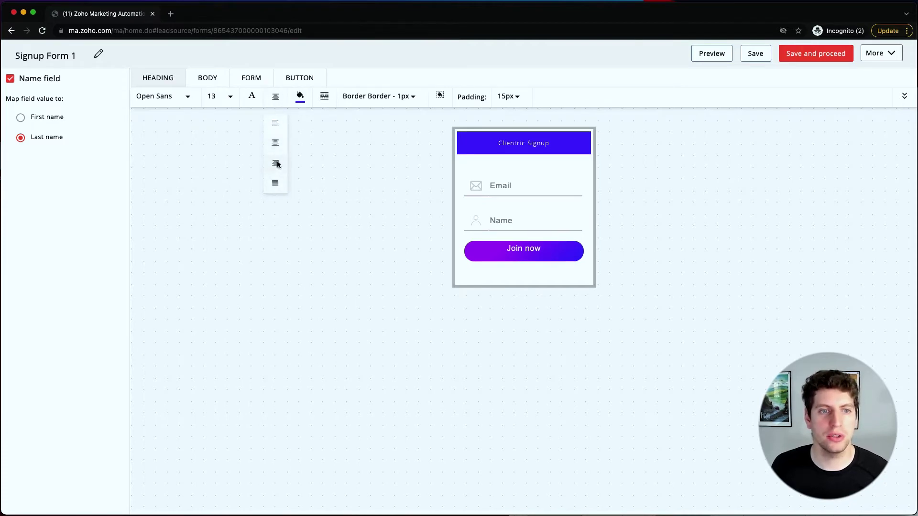
{"action": "left_click", "coordinate": [324, 96]}
{"action": "left_click", "coordinate": [336, 164]}
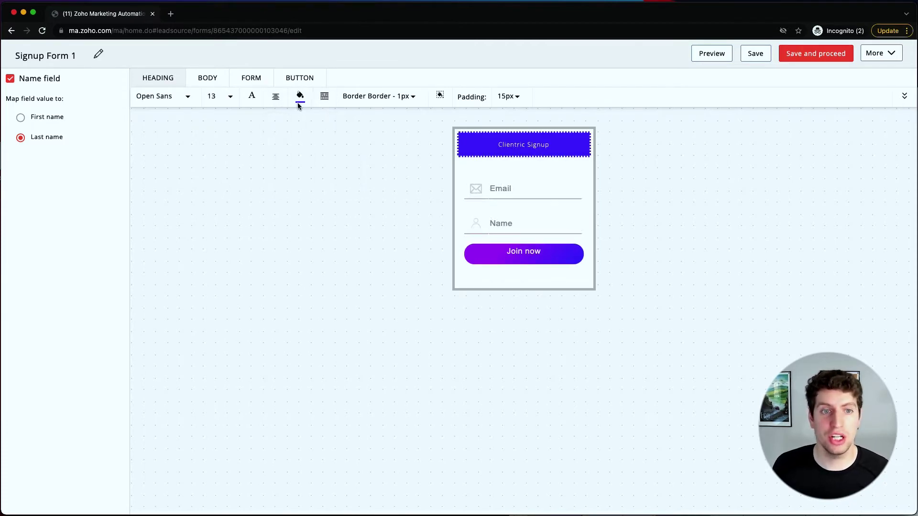
{"action": "left_click", "coordinate": [518, 98]}
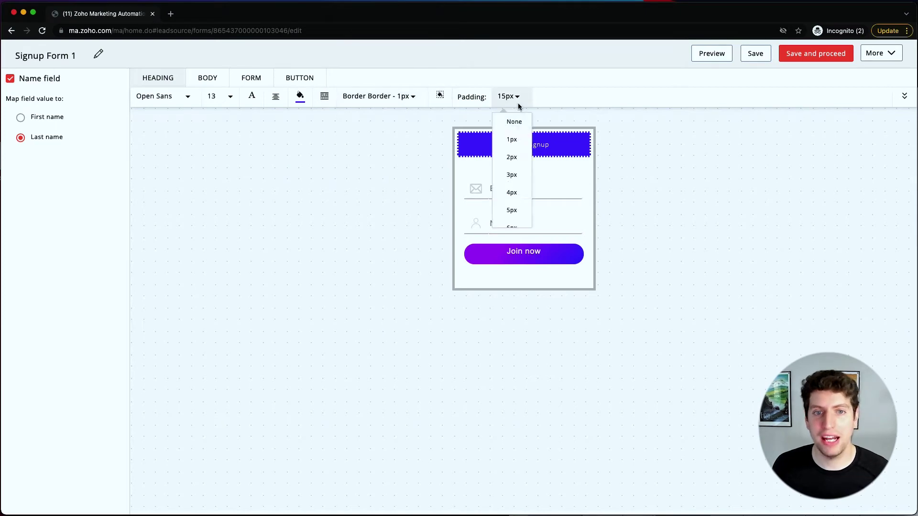
{"action": "scroll", "coordinate": [509, 201], "scroll_direction": "down", "scroll_amount": 5}
{"action": "left_click", "coordinate": [511, 210]}
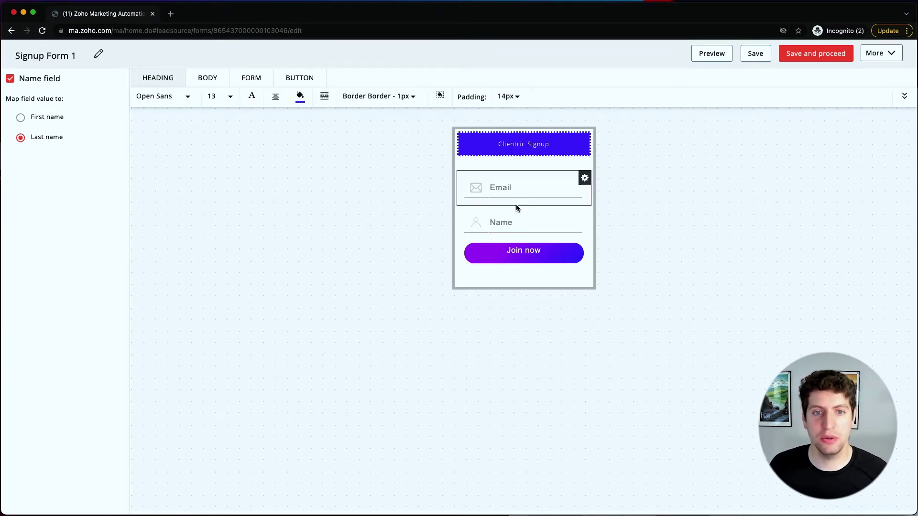
Give the form fields a 5px border and 3px padding.
{"action": "left_click", "coordinate": [231, 76]}
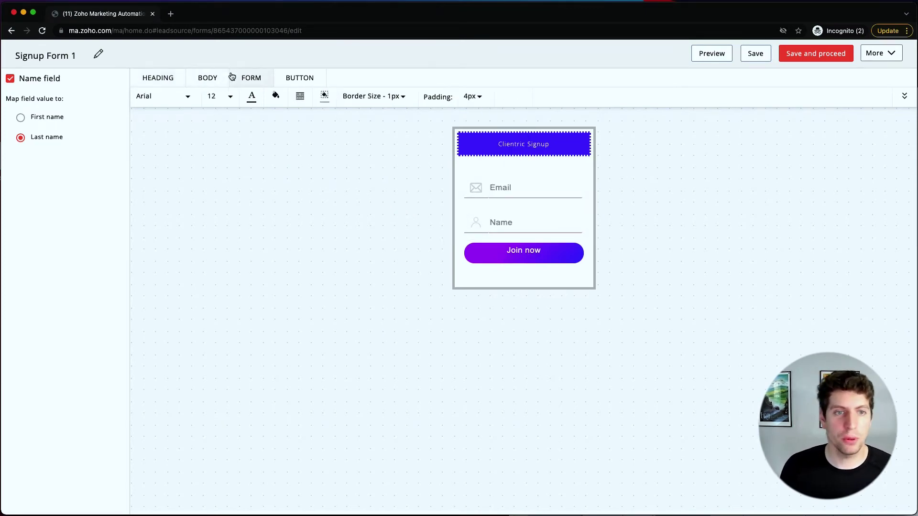
{"action": "left_click", "coordinate": [402, 98]}
{"action": "left_click", "coordinate": [389, 194]}
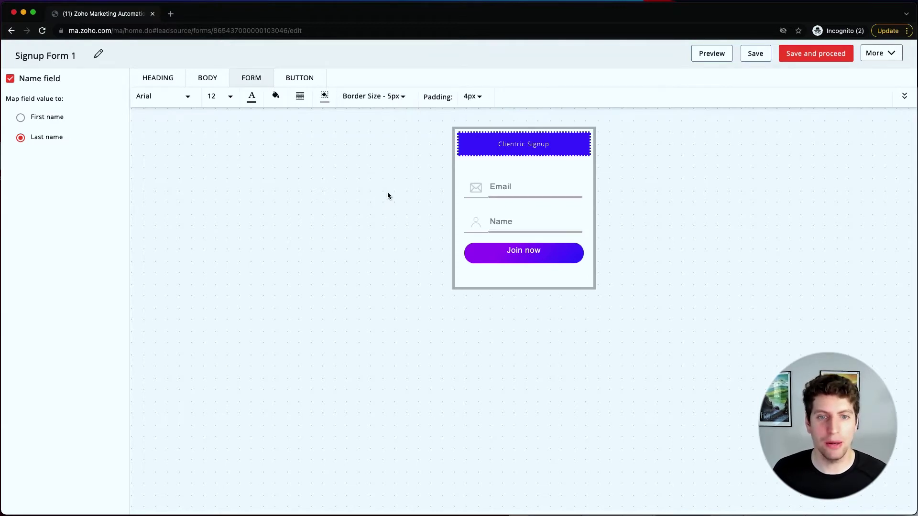
{"action": "left_click", "coordinate": [480, 101]}
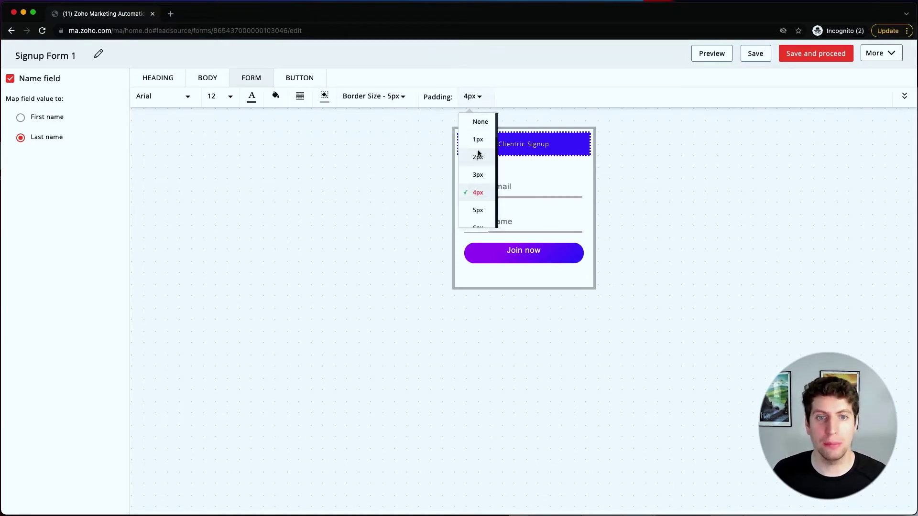
{"action": "left_click", "coordinate": [479, 174]}
Relabel the submit button 'Sign up' and review its corner radius and padding settings.
{"action": "left_click", "coordinate": [296, 79]}
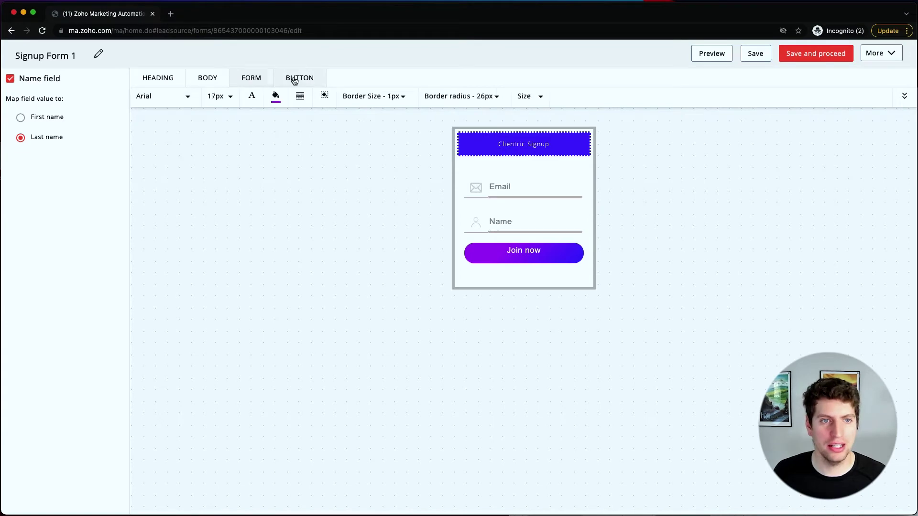
{"action": "triple_click", "coordinate": [518, 252]}
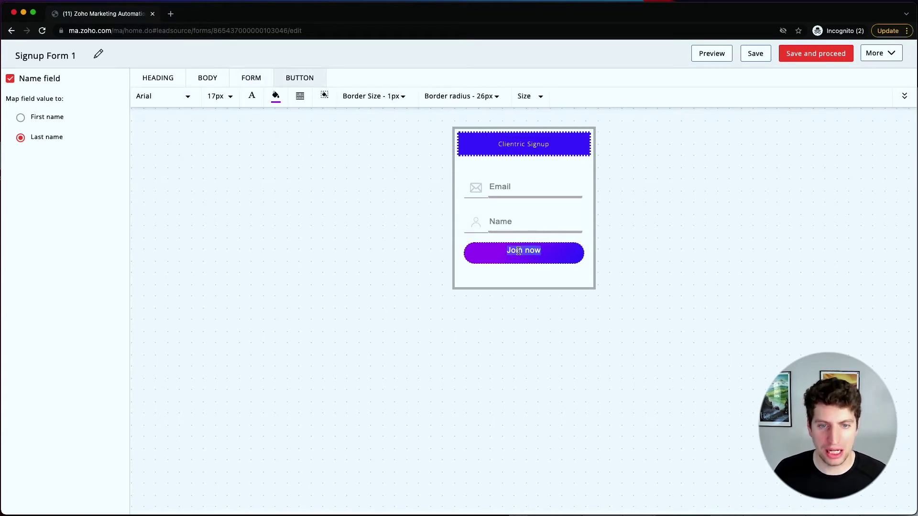
{"action": "type", "text": "Sign up"}
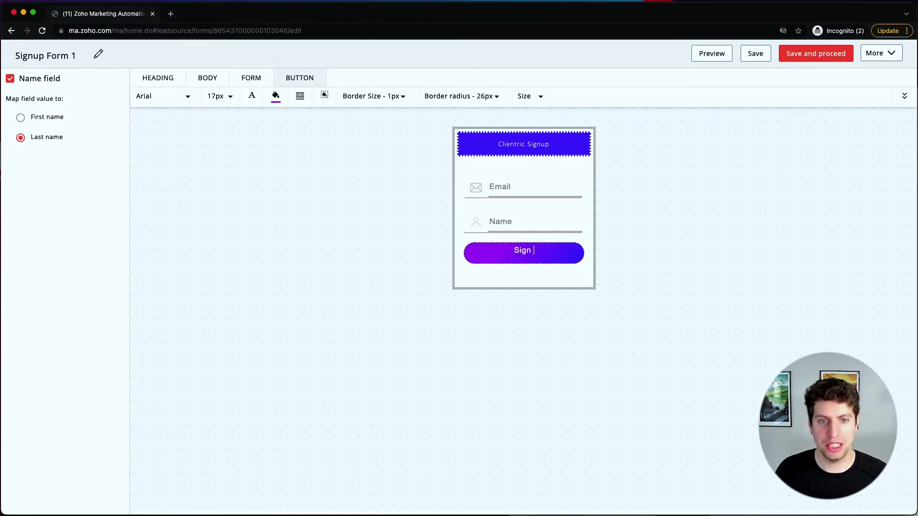
{"action": "left_click", "coordinate": [487, 96]}
{"action": "left_click", "coordinate": [524, 99]}
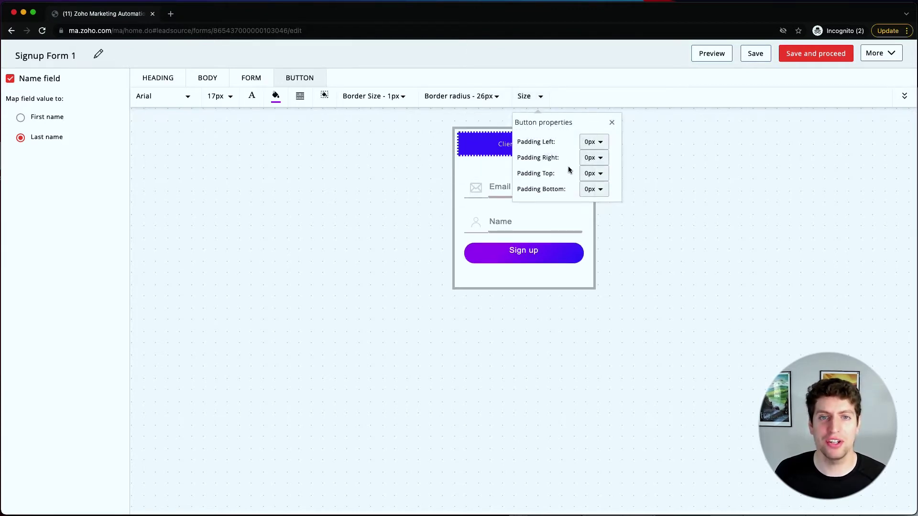
{"action": "left_click", "coordinate": [517, 97]}
{"action": "left_click", "coordinate": [516, 97]}
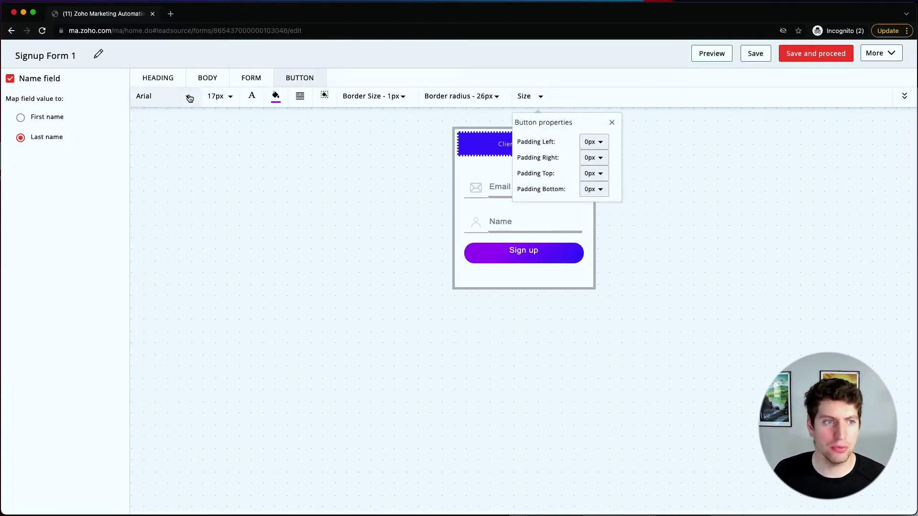
{"action": "left_click", "coordinate": [20, 117]}
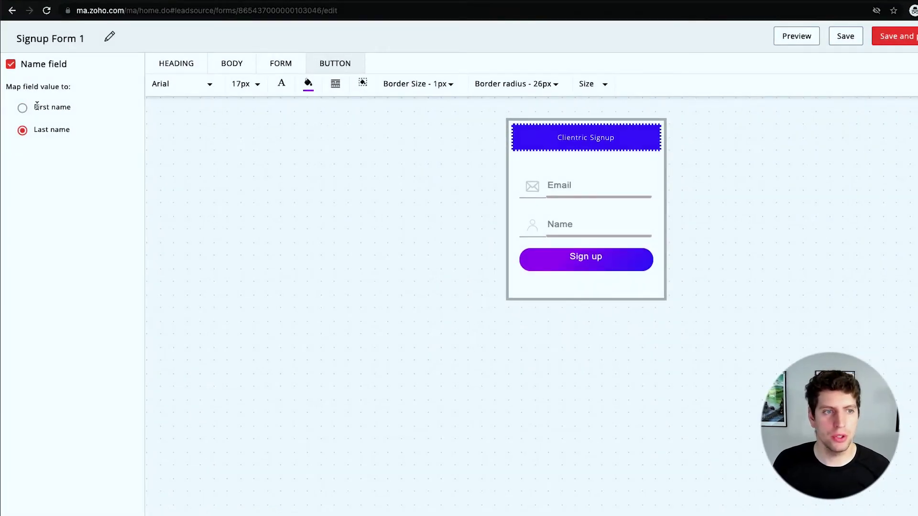
{"action": "left_click", "coordinate": [573, 224]}
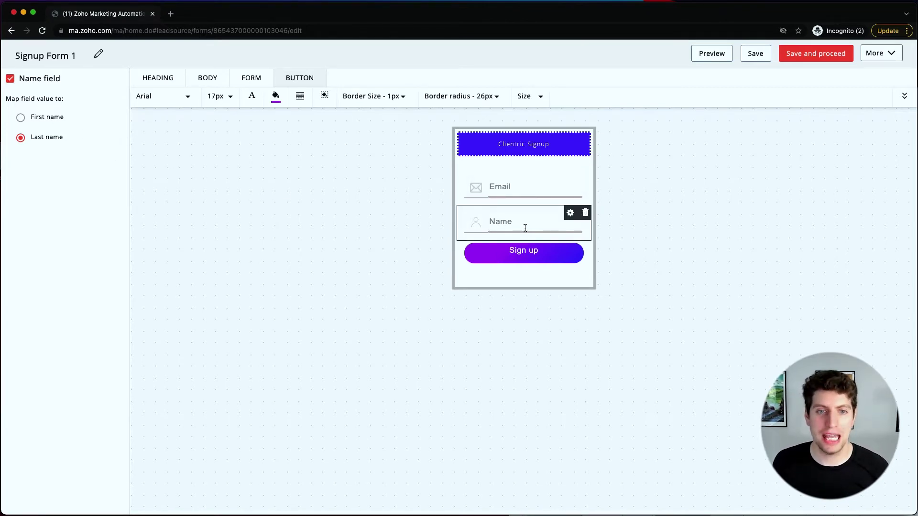
Replace the Name field's placeholder with a sample person's name.
{"action": "left_click", "coordinate": [500, 225]}
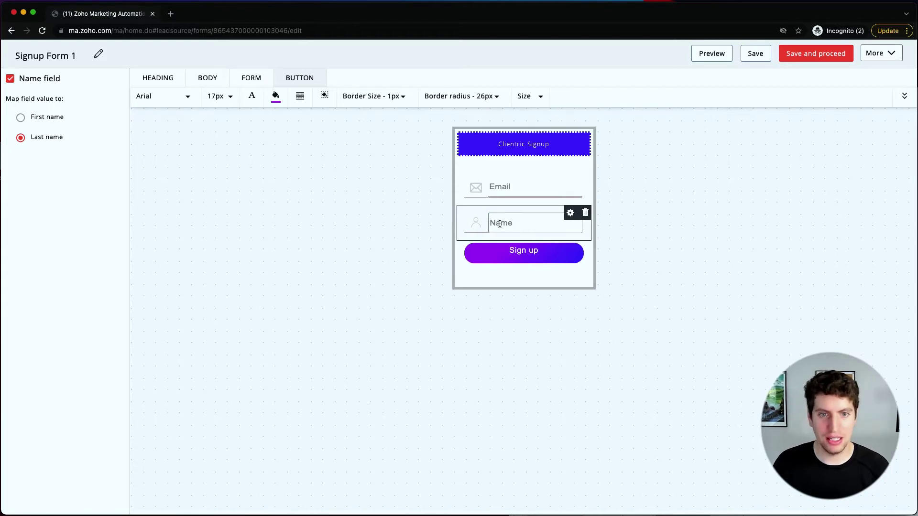
{"action": "key", "text": "super+a"}
{"action": "type", "text": "K"}
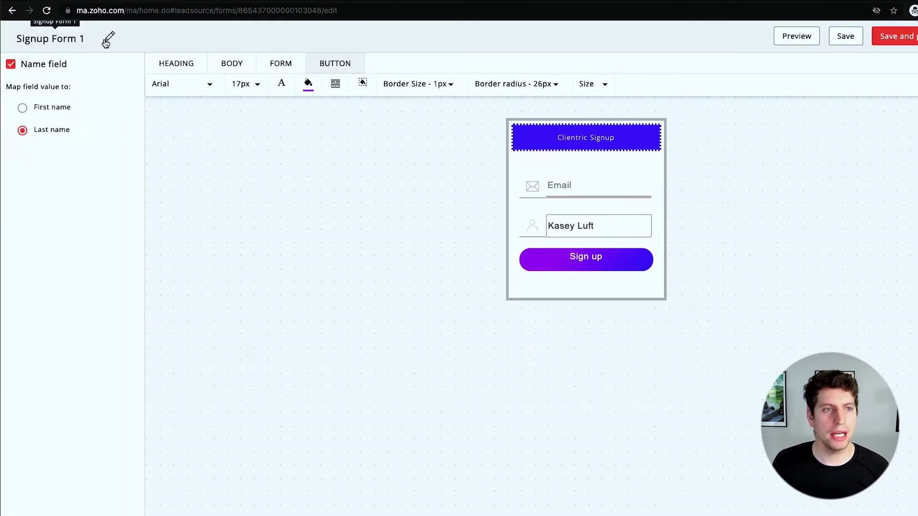
Rename the form from Signup Form 1 to 'Clientric Test'.
{"action": "left_click", "coordinate": [110, 40]}
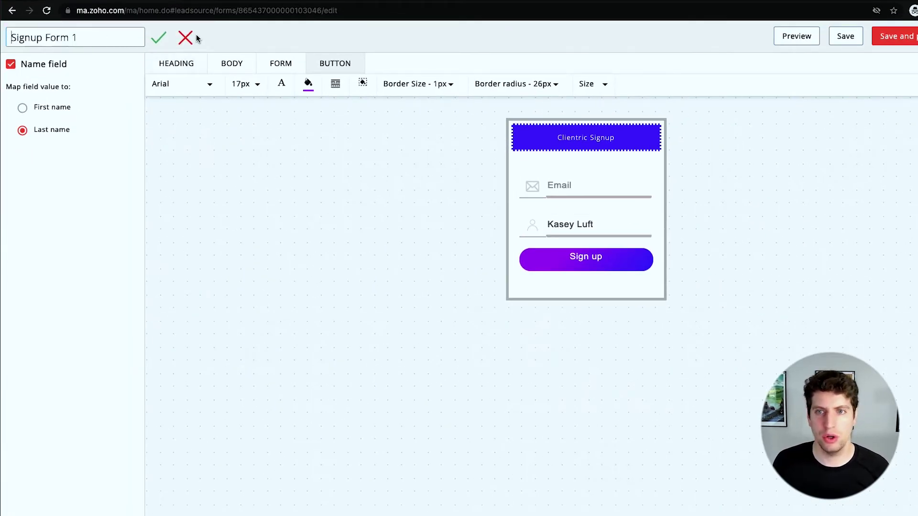
{"action": "triple_click", "coordinate": [90, 42]}
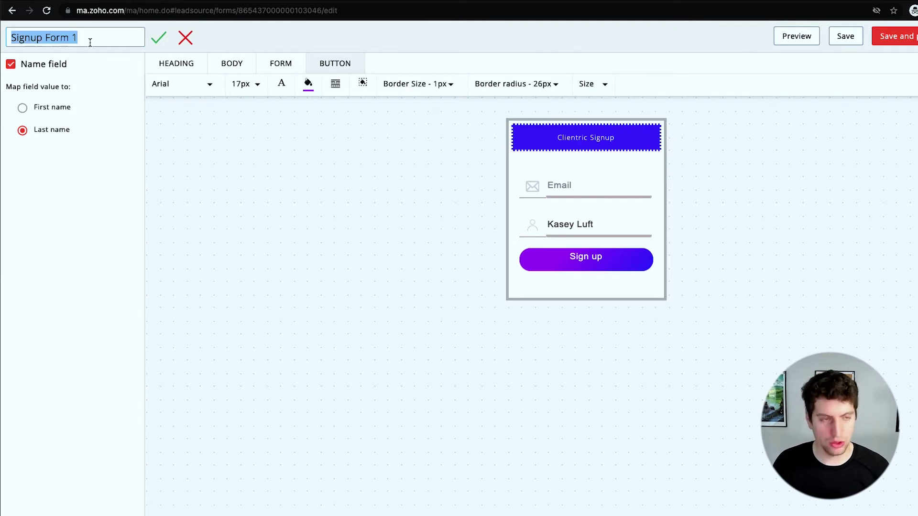
{"action": "type", "text": "llientric "}
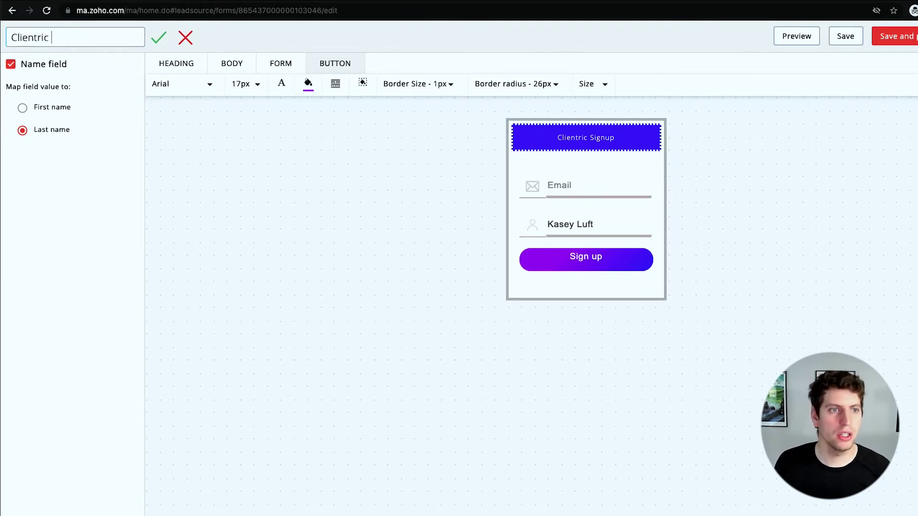
{"action": "type", "text": "Test"}
{"action": "left_click", "coordinate": [162, 40]}
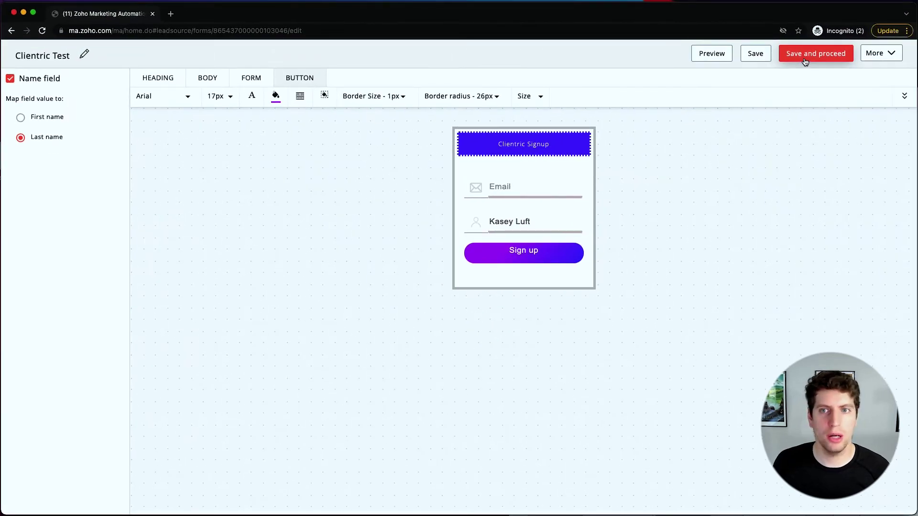
Save the form and review its signup, confirmation and resubscribe thank-you settings.
{"action": "left_click", "coordinate": [805, 57]}
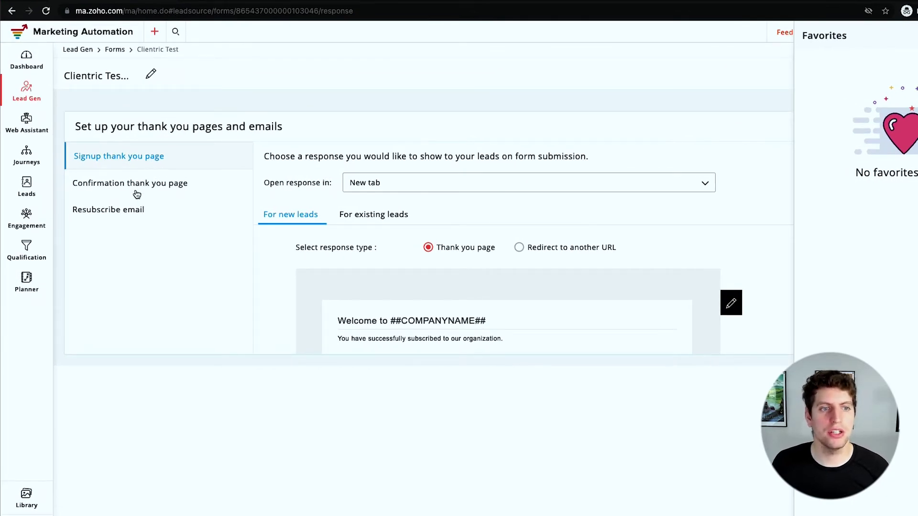
{"action": "left_click", "coordinate": [137, 192]}
{"action": "left_click", "coordinate": [124, 211]}
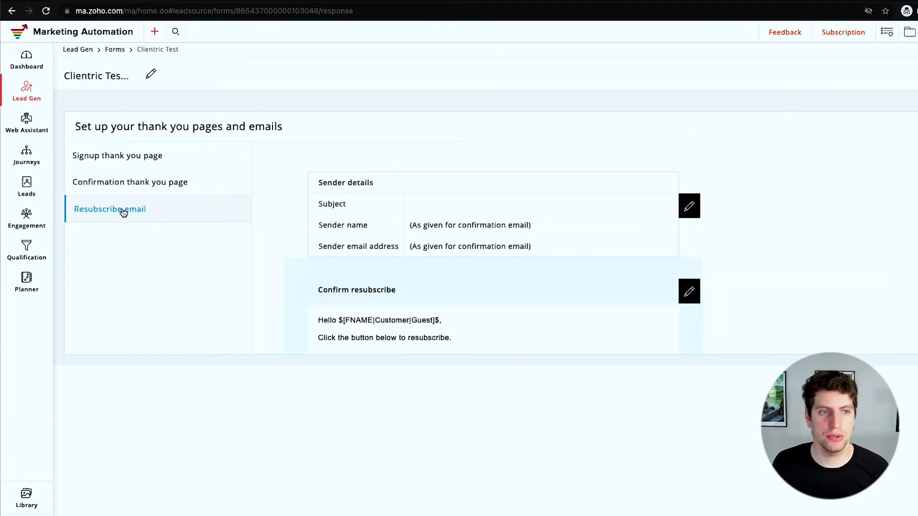
{"action": "left_click", "coordinate": [149, 164]}
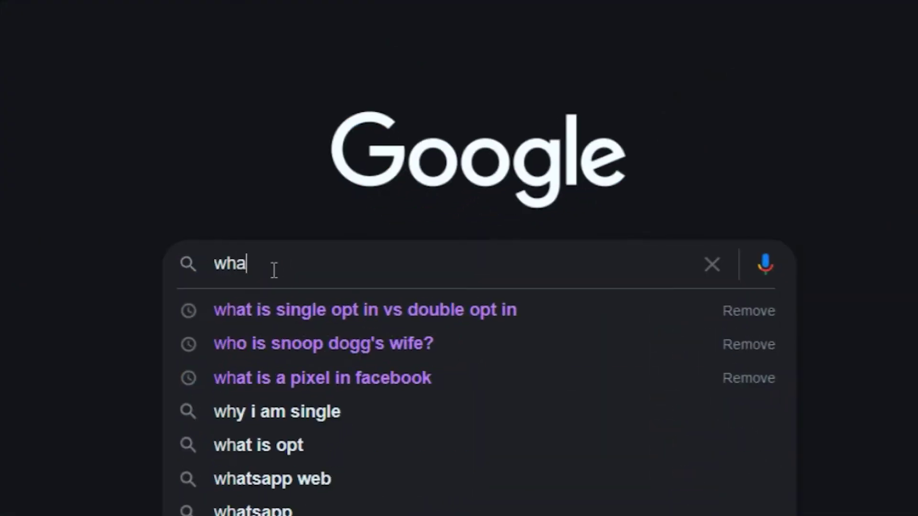
Search Google for 'what is single opt-in vs double opt in'.
{"action": "type", "text": "t is sing"}
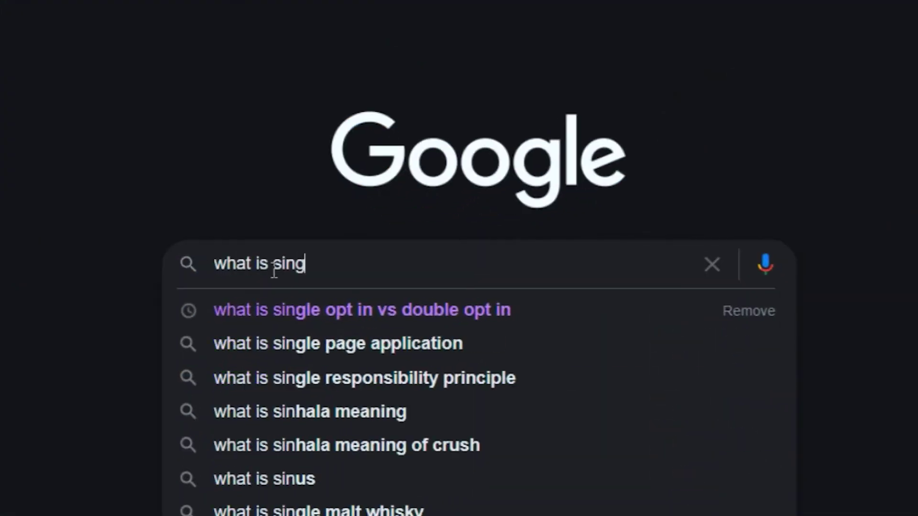
{"action": "type", "text": "le opt-in vs"}
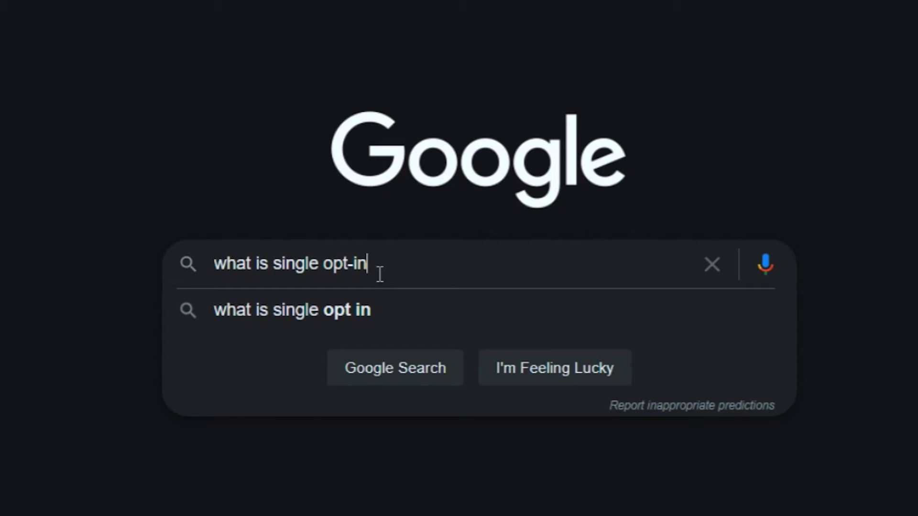
{"action": "left_click", "coordinate": [390, 317]}
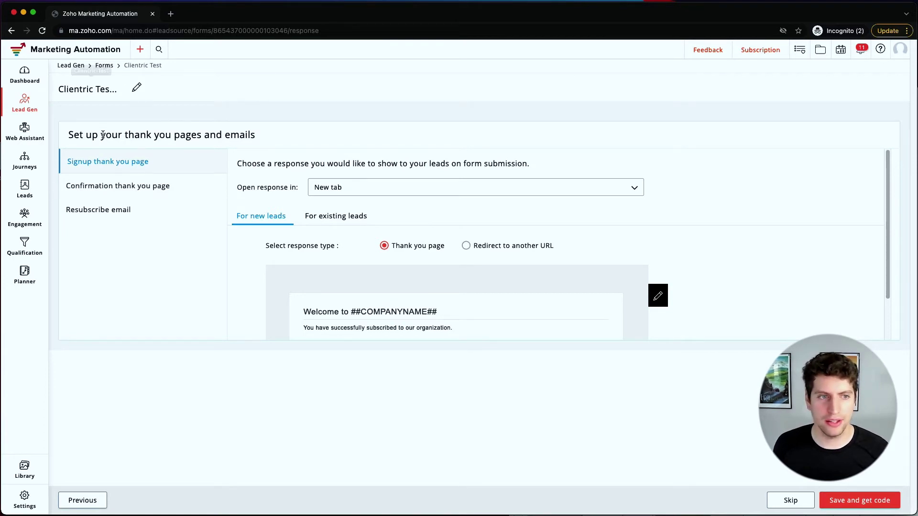
Try a redirect-to-URL option for the confirmation page, then revert to a thank-you page.
{"action": "left_click", "coordinate": [119, 186]}
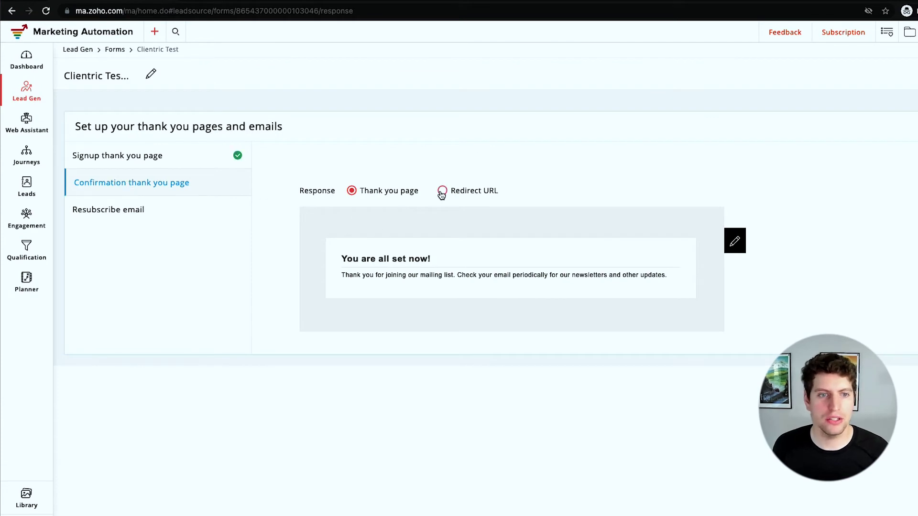
{"action": "left_click", "coordinate": [442, 191]}
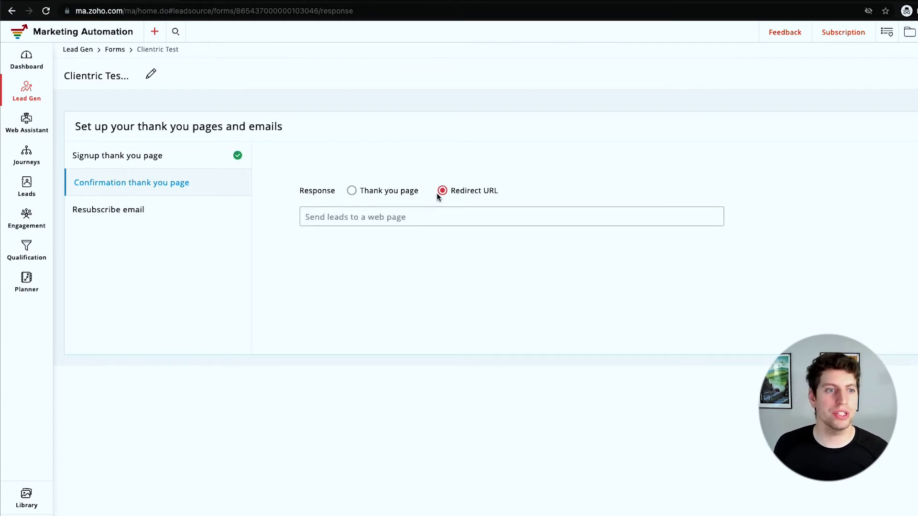
{"action": "left_click", "coordinate": [162, 185]}
{"action": "left_click", "coordinate": [352, 192]}
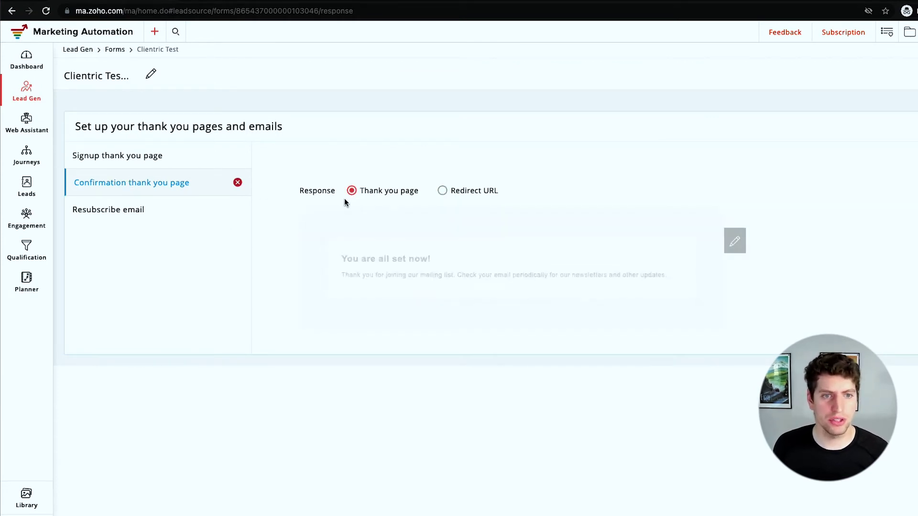
{"action": "left_click", "coordinate": [121, 159]}
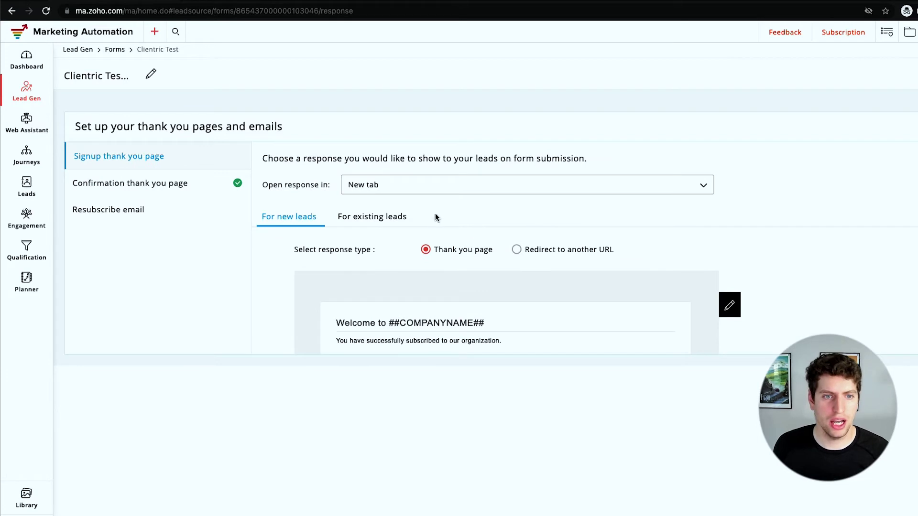
Show the response inline and give new leads the message 'Thank you for signing up!'.
{"action": "left_click", "coordinate": [413, 186]}
{"action": "left_click", "coordinate": [393, 245]}
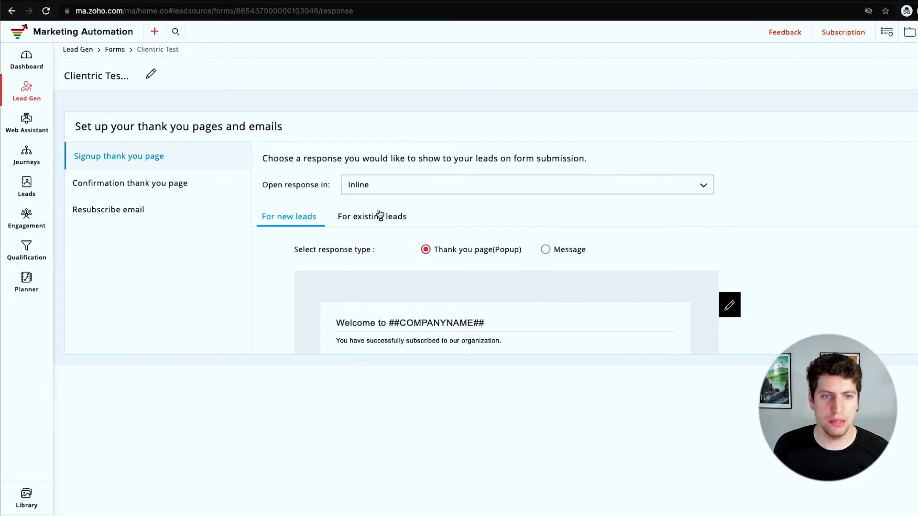
{"action": "left_click", "coordinate": [545, 249]}
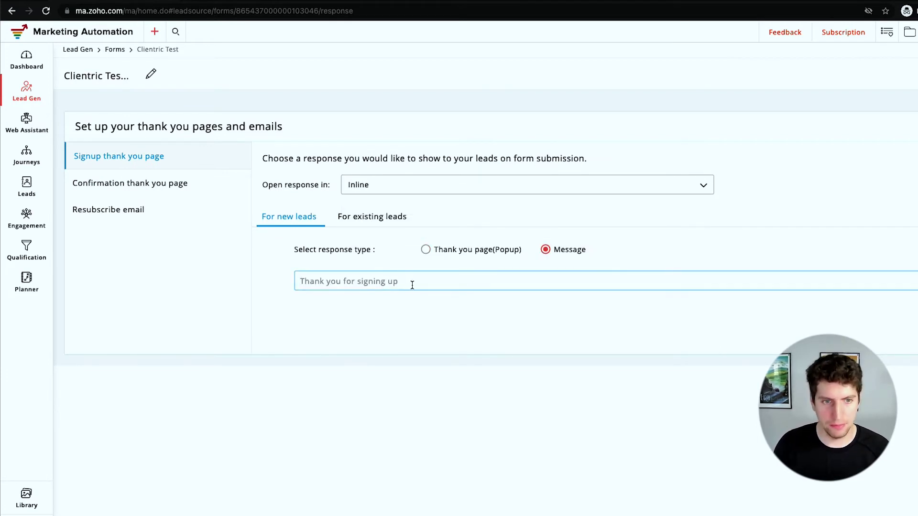
{"action": "type", "text": "Thank you for signing up!"}
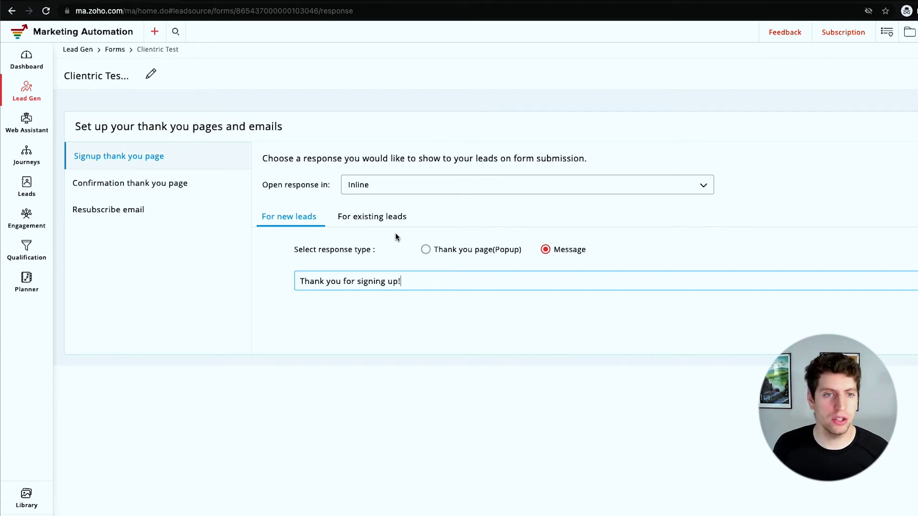
Give existing leads the same 'Thank you for signing up!' message, then recheck the settings.
{"action": "left_click", "coordinate": [366, 220]}
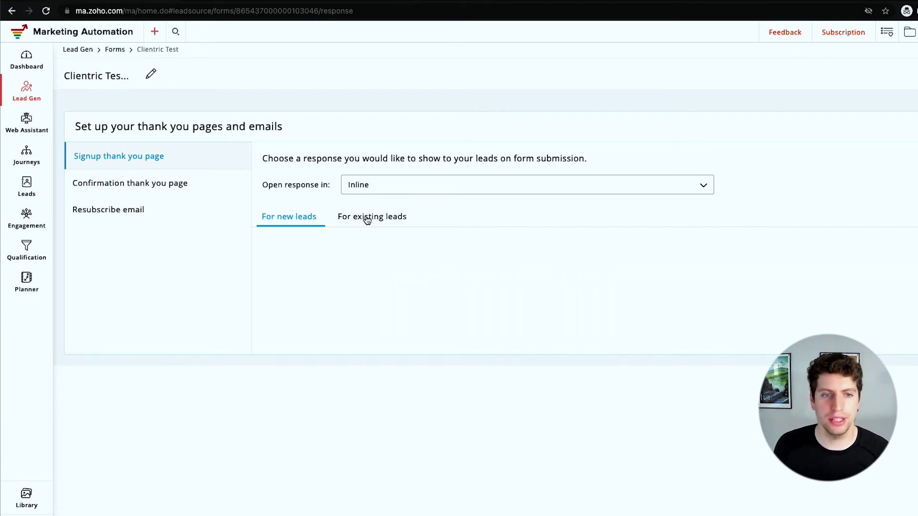
{"action": "scroll", "coordinate": [348, 271], "scroll_direction": "down", "scroll_amount": 2}
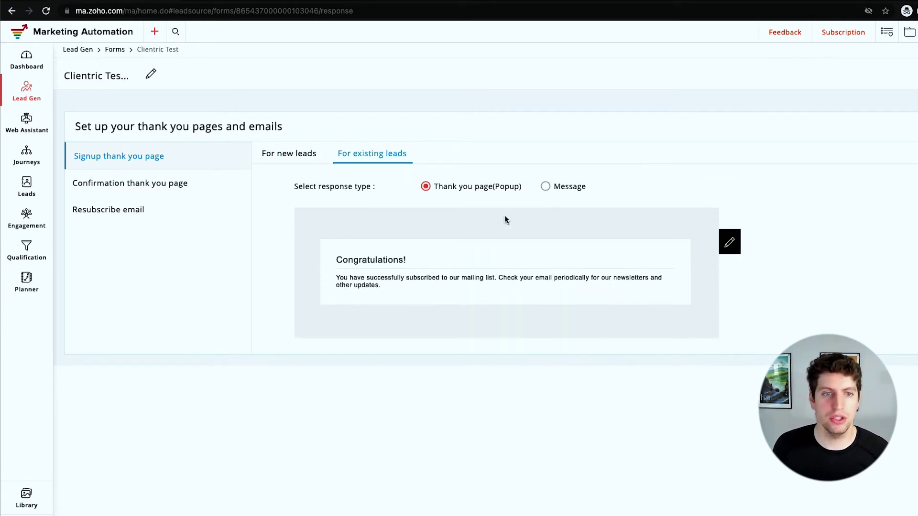
{"action": "left_click", "coordinate": [545, 187]}
{"action": "type", "text": "Thank you for signing up!"}
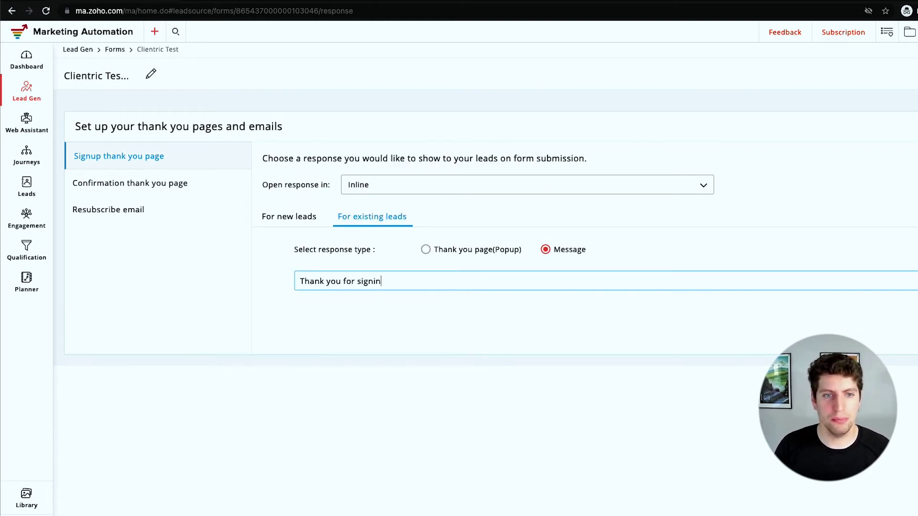
{"action": "left_click", "coordinate": [284, 219]}
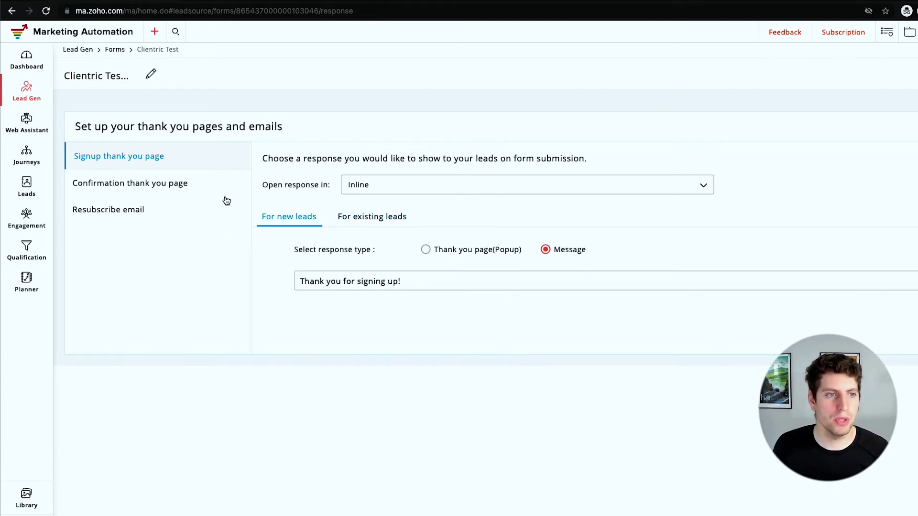
{"action": "left_click", "coordinate": [159, 191]}
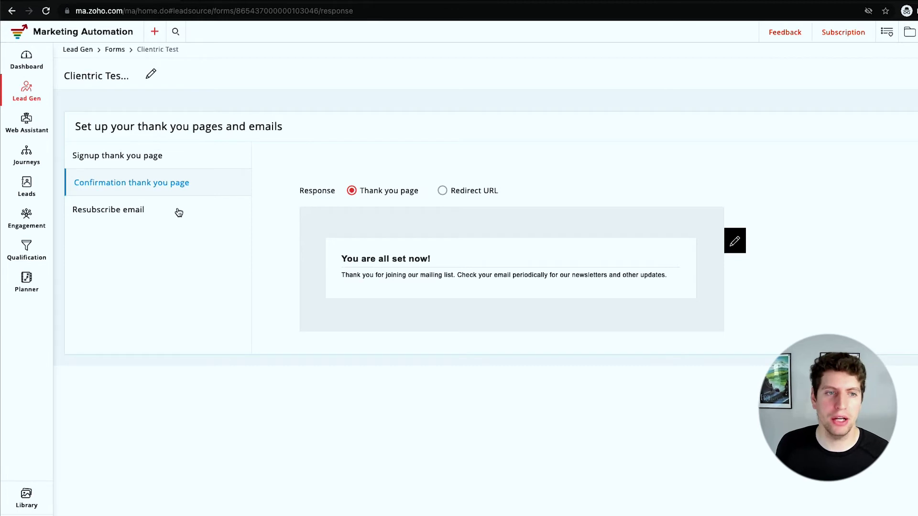
Look over the resubscribe email, then save the Clientric Test form to bring up its embed code.
{"action": "left_click", "coordinate": [145, 218]}
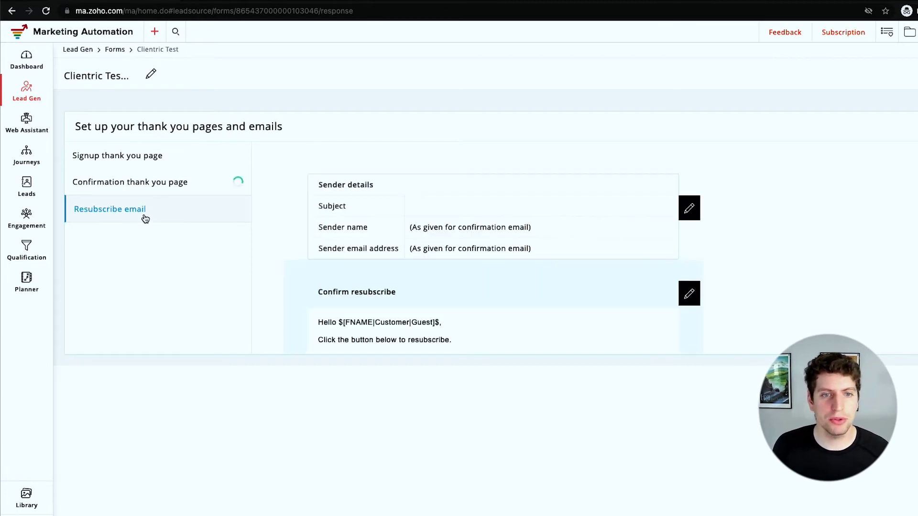
{"action": "scroll", "coordinate": [391, 213], "scroll_direction": "down", "scroll_amount": 4}
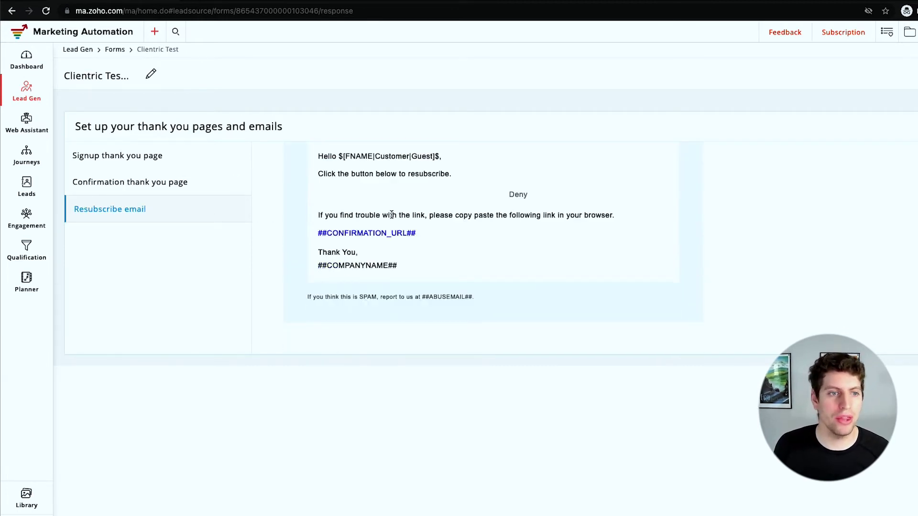
{"action": "scroll", "coordinate": [391, 215], "scroll_direction": "up", "scroll_amount": 4}
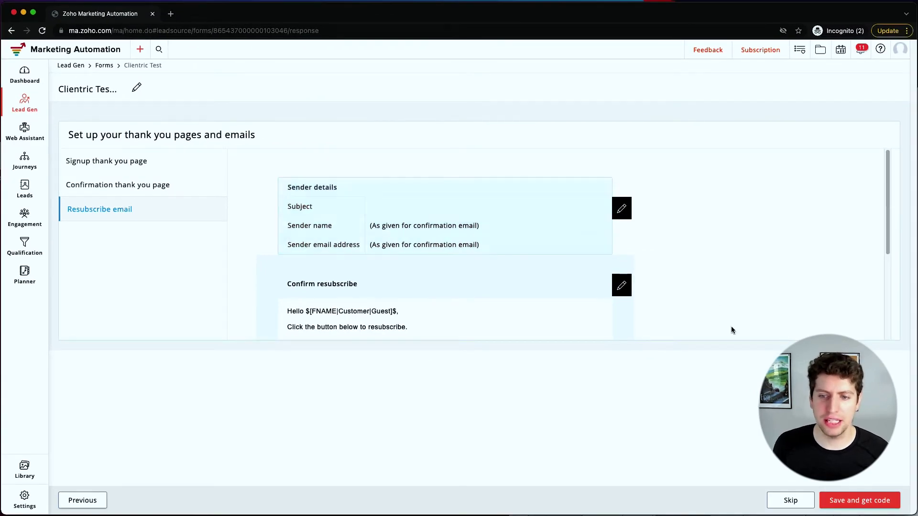
{"action": "left_click", "coordinate": [836, 497]}
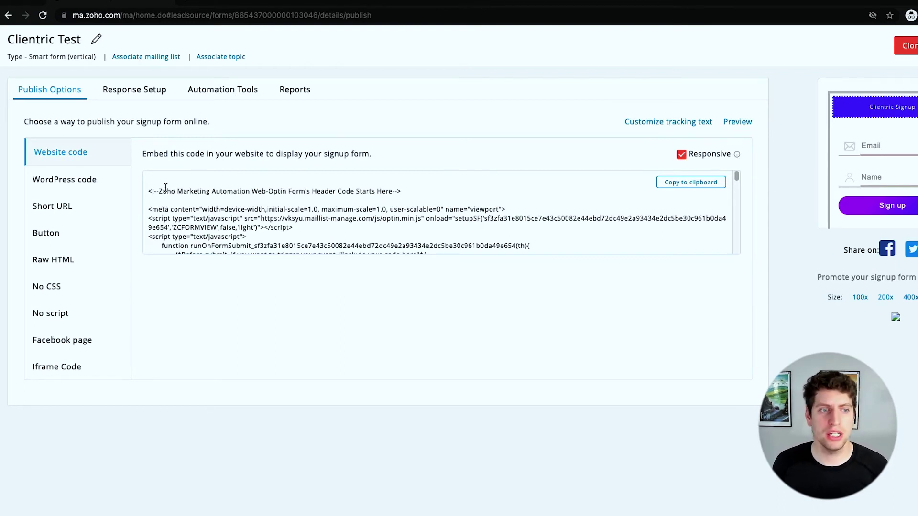
Read the WordPress code, switch to Website code, and view Clientric Test's Response Setup summary.
{"action": "left_click", "coordinate": [76, 181]}
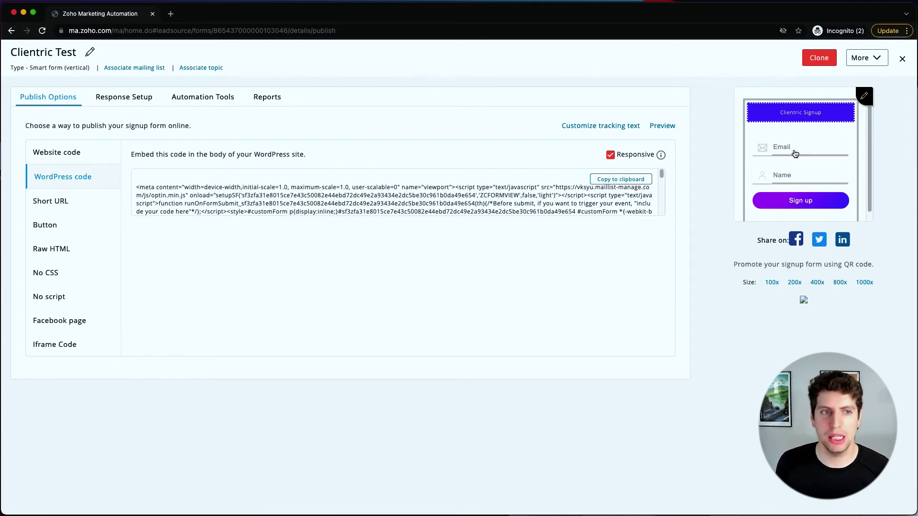
{"action": "scroll", "coordinate": [230, 191], "scroll_direction": "down", "scroll_amount": 5}
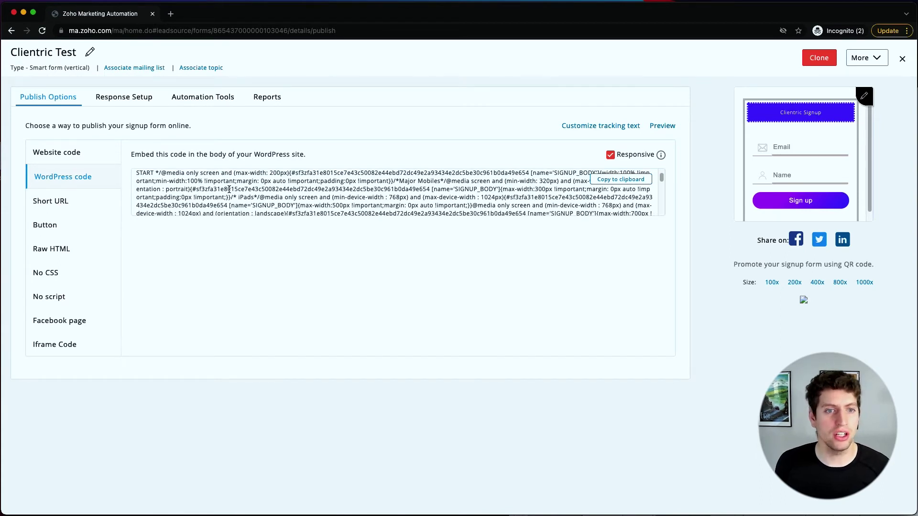
{"action": "scroll", "coordinate": [230, 189], "scroll_direction": "down", "scroll_amount": 3}
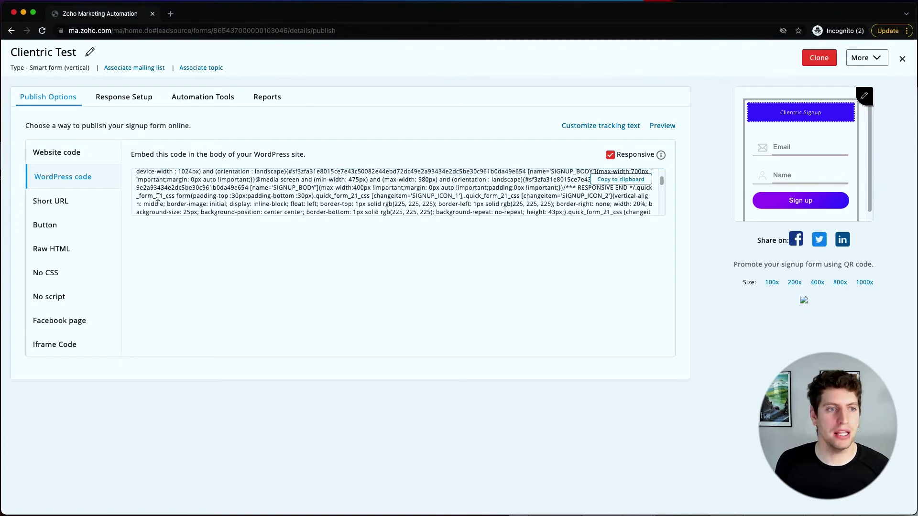
{"action": "scroll", "coordinate": [158, 196], "scroll_direction": "up", "scroll_amount": 3}
{"action": "left_click", "coordinate": [96, 158]}
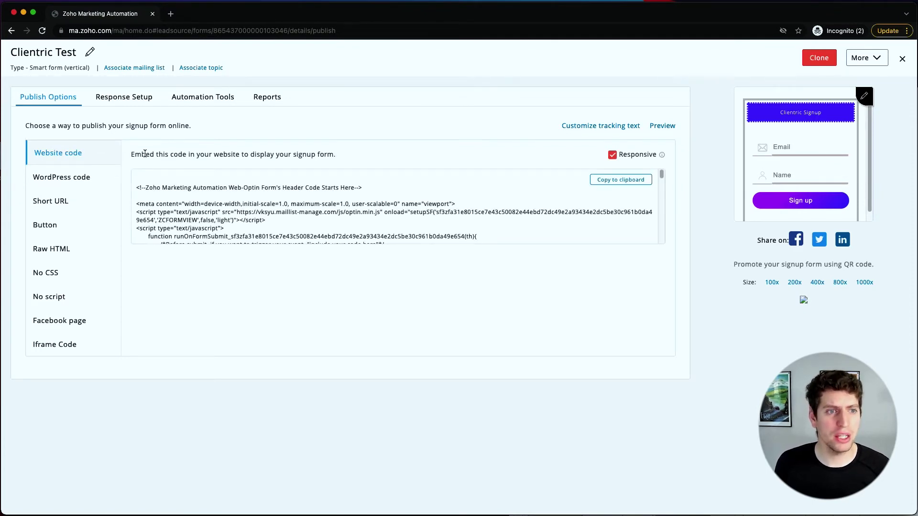
{"action": "left_click", "coordinate": [121, 101]}
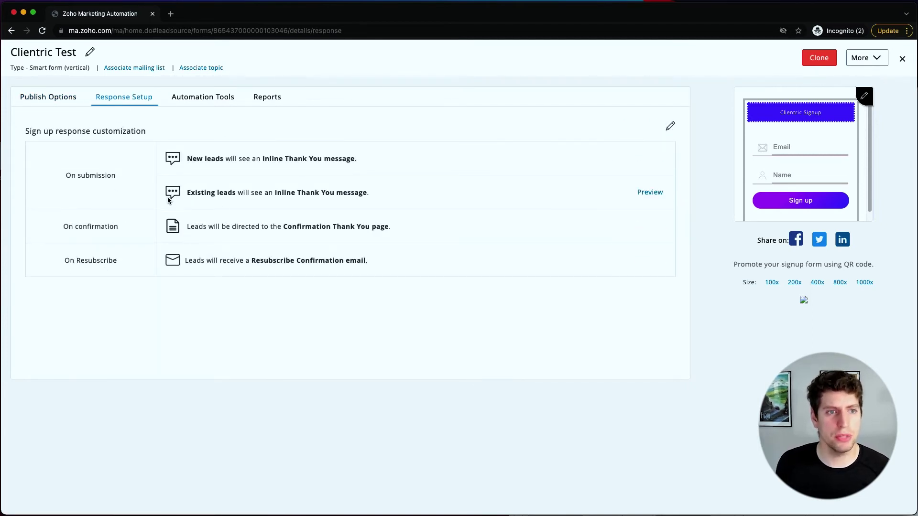
Check Clientric Test's Automation Tools, which have no journey yet, then its Reports.
{"action": "left_click", "coordinate": [196, 98]}
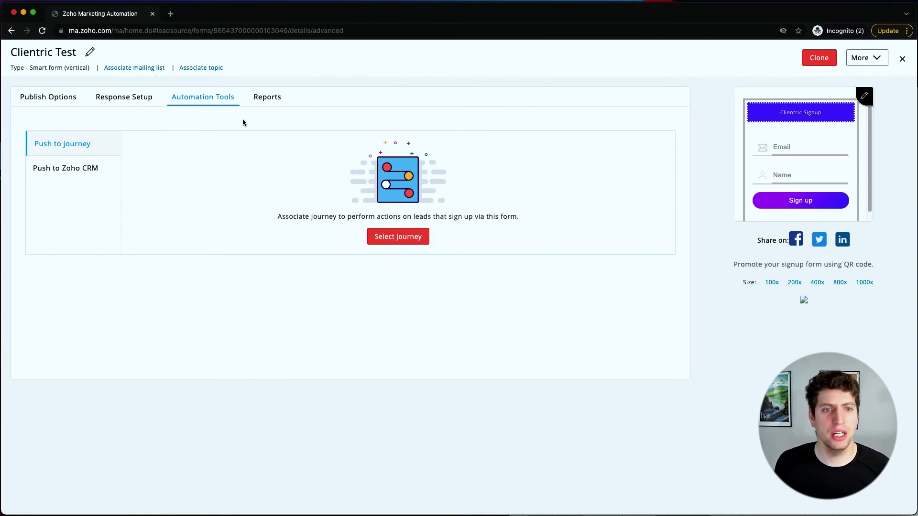
{"action": "left_click", "coordinate": [262, 97]}
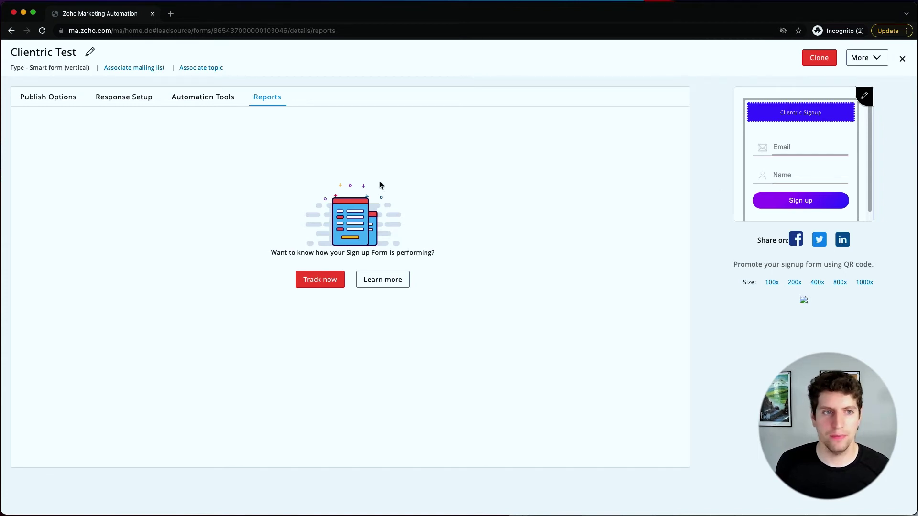
Create Signup Form 1 as a Standard Popup from a template, review its entry trigger, and save.
{"action": "left_click", "coordinate": [903, 59]}
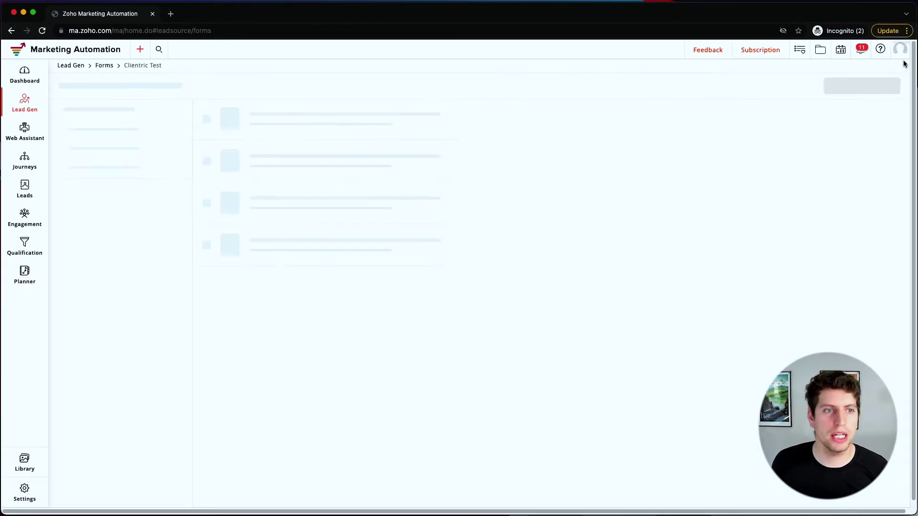
{"action": "left_click", "coordinate": [872, 86]}
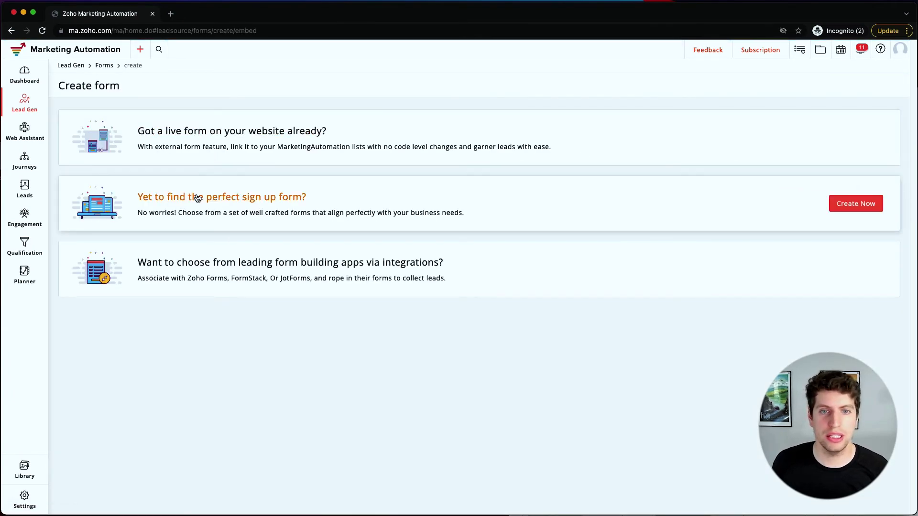
{"action": "left_click", "coordinate": [229, 198]}
{"action": "left_click", "coordinate": [522, 155]}
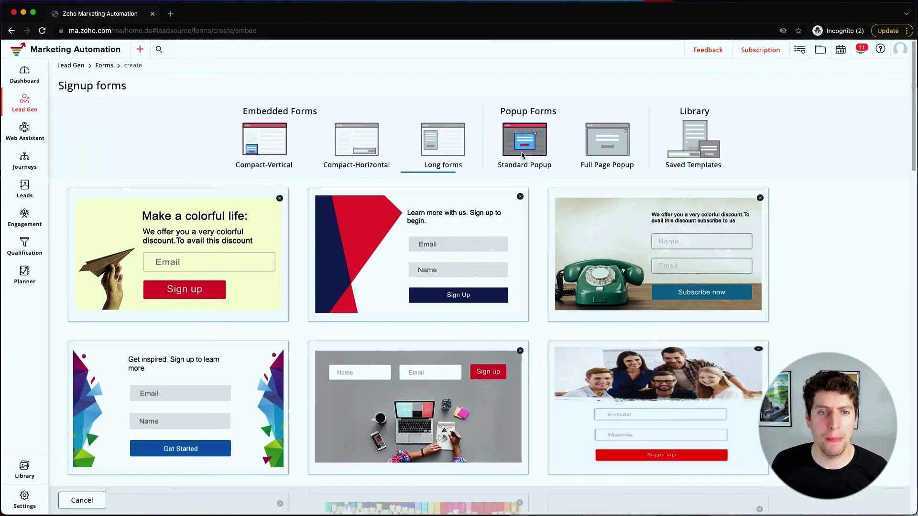
{"action": "left_click", "coordinate": [402, 312]}
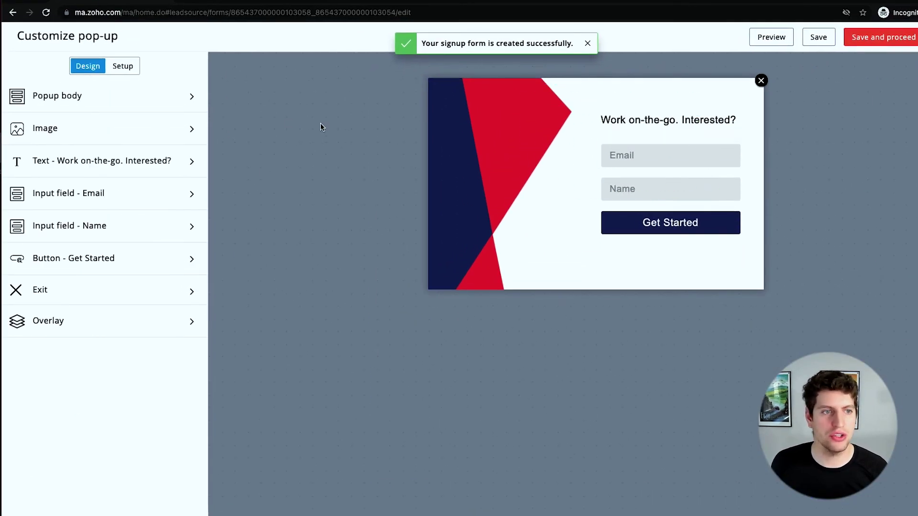
{"action": "left_click", "coordinate": [125, 66]}
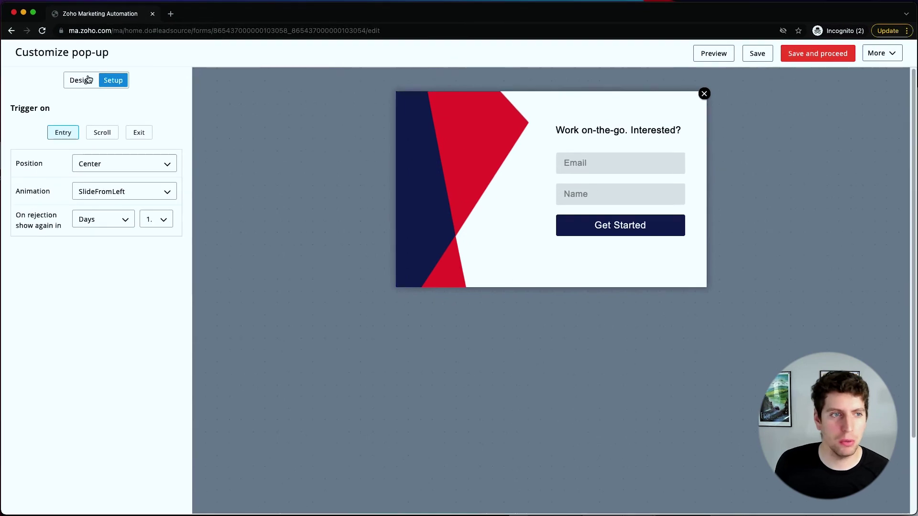
{"action": "left_click", "coordinate": [819, 54]}
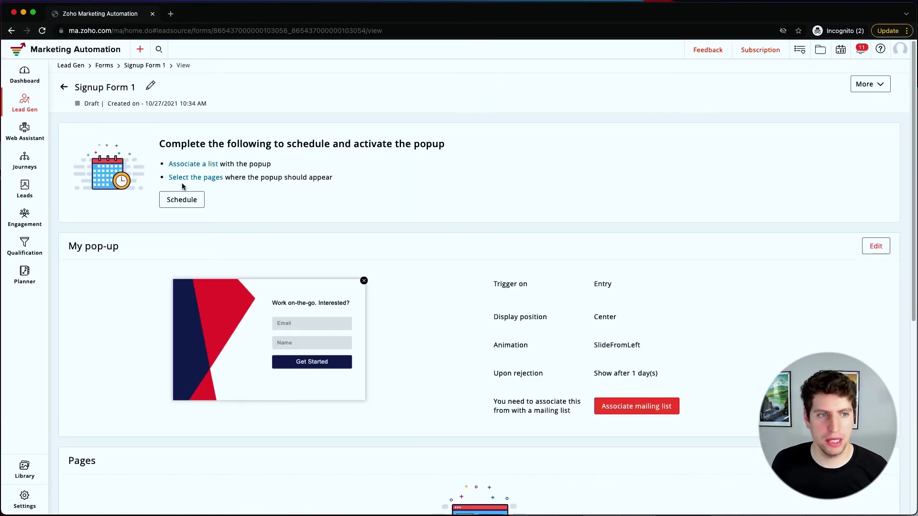
{"action": "scroll", "coordinate": [374, 316], "scroll_direction": "down", "scroll_amount": 4}
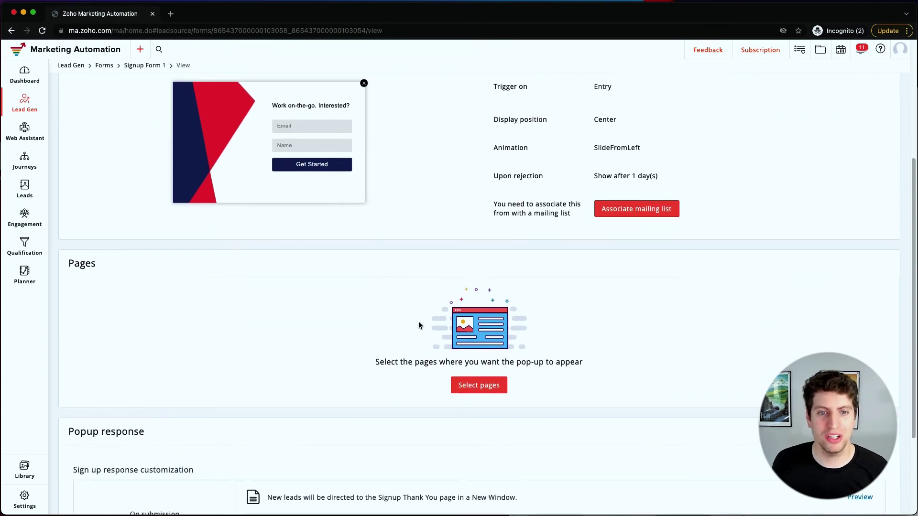
{"action": "scroll", "coordinate": [418, 326], "scroll_direction": "down", "scroll_amount": 1}
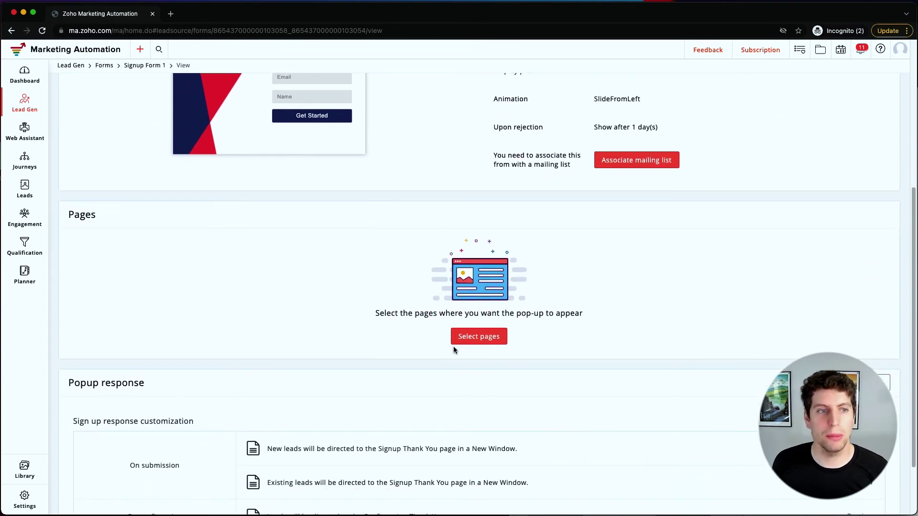
{"action": "left_click", "coordinate": [480, 336]}
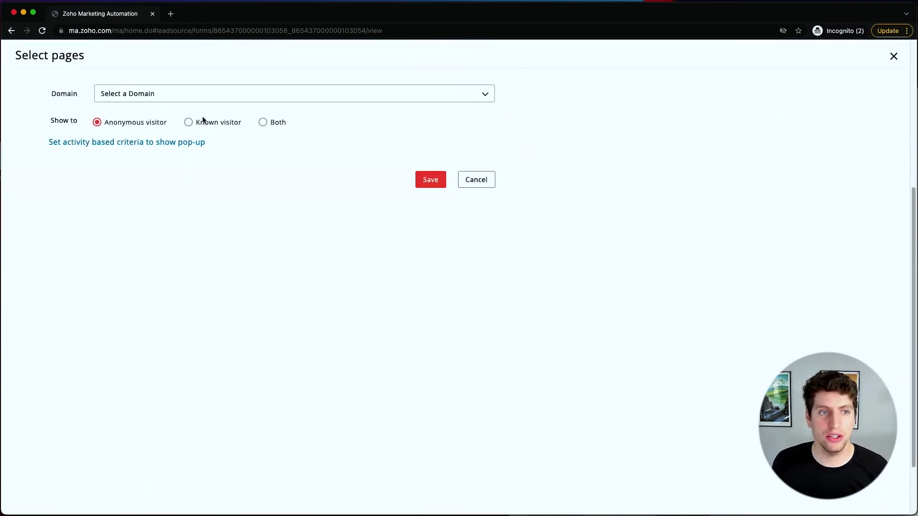
{"action": "left_click", "coordinate": [200, 93]}
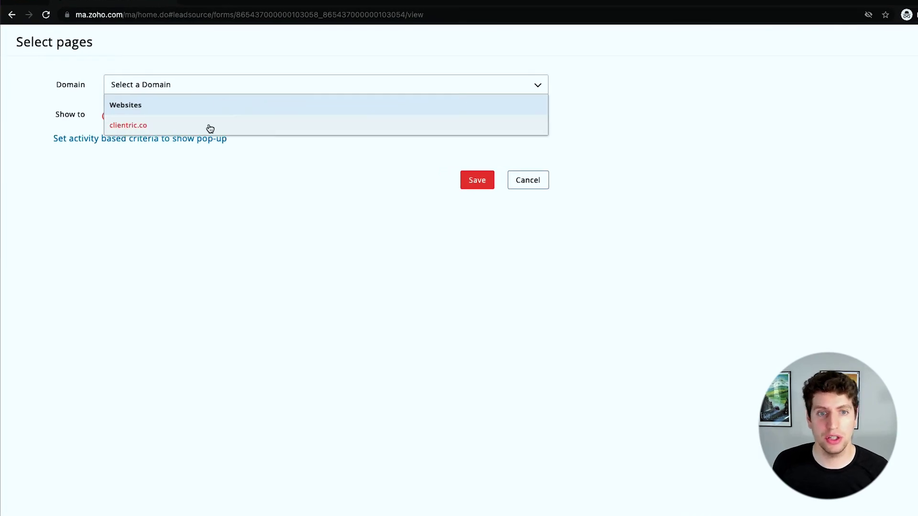
{"action": "left_click", "coordinate": [538, 182]}
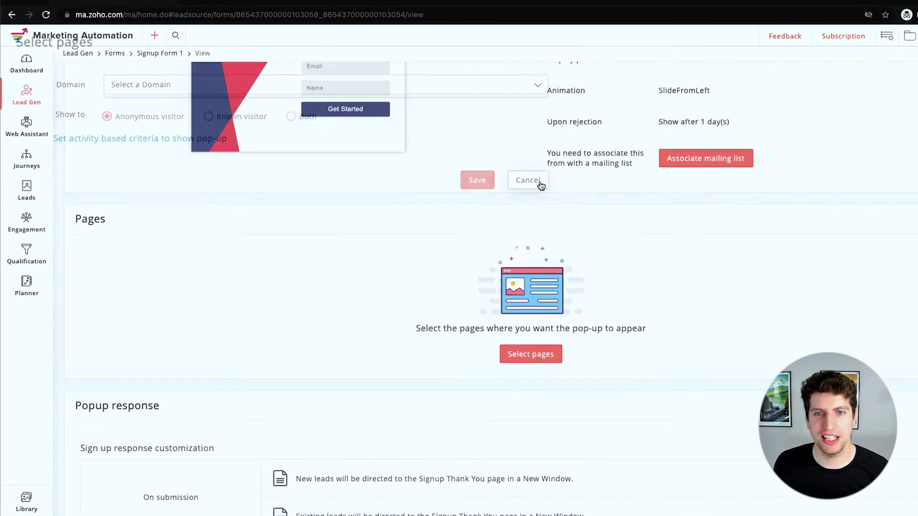
{"action": "scroll", "coordinate": [541, 188], "scroll_direction": "up", "scroll_amount": 3}
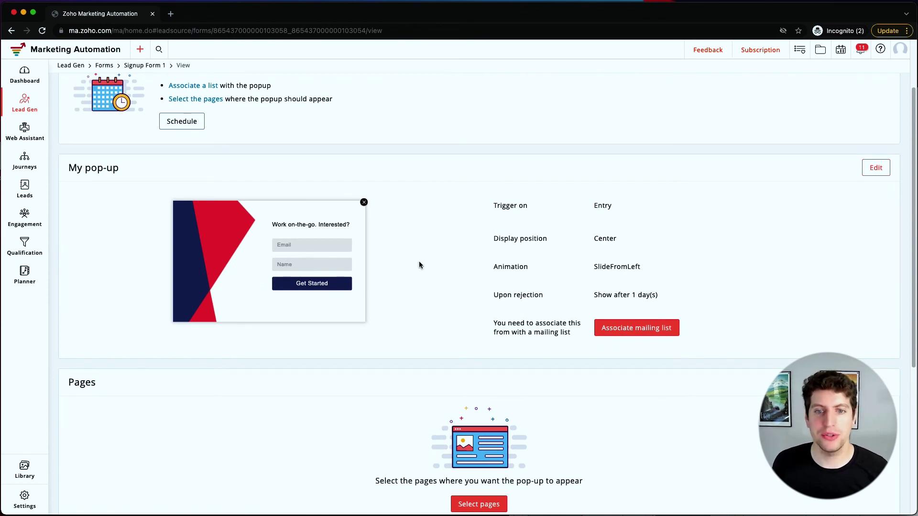
{"action": "left_click", "coordinate": [640, 336]}
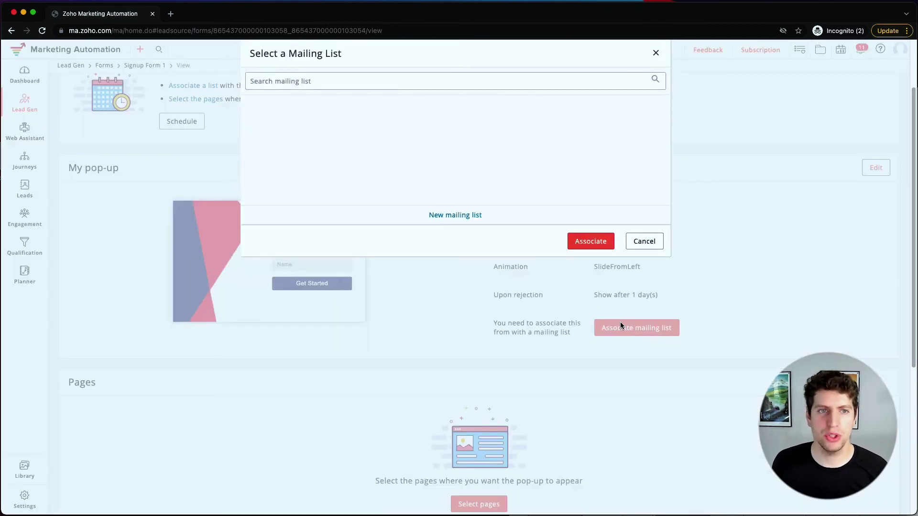
{"action": "left_click", "coordinate": [643, 241]}
{"action": "scroll", "coordinate": [637, 245], "scroll_direction": "up", "scroll_amount": 3}
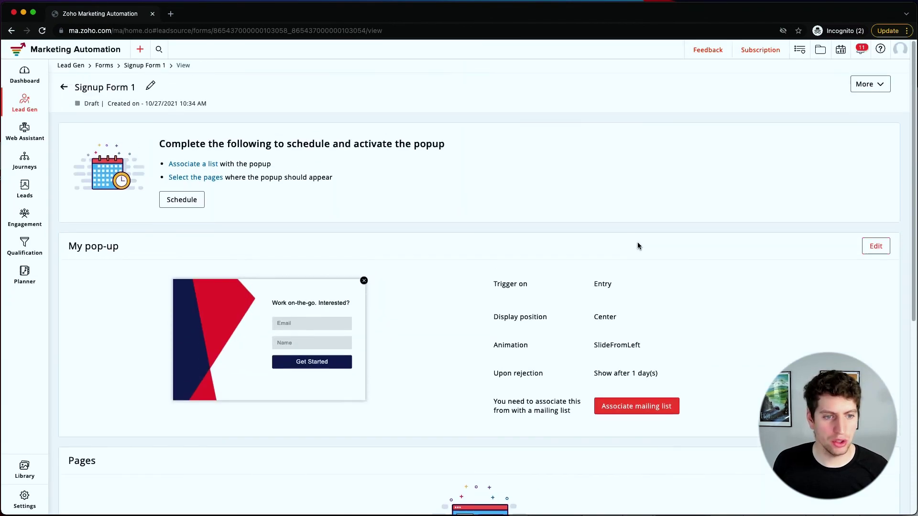
{"action": "scroll", "coordinate": [637, 246], "scroll_direction": "down", "scroll_amount": 4}
{"action": "scroll", "coordinate": [638, 246], "scroll_direction": "down", "scroll_amount": 4}
{"action": "scroll", "coordinate": [638, 246], "scroll_direction": "up", "scroll_amount": 6}
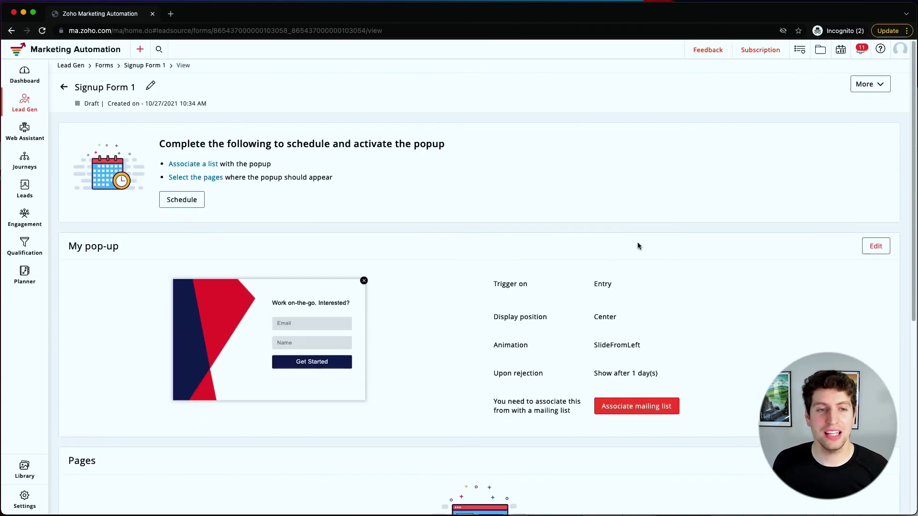
{"action": "right_click", "coordinate": [380, 148]}
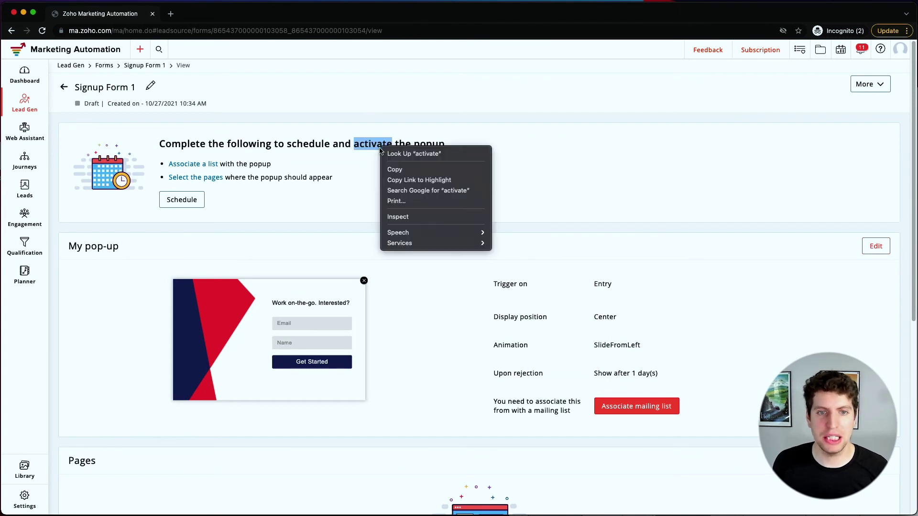
{"action": "left_click", "coordinate": [589, 114]}
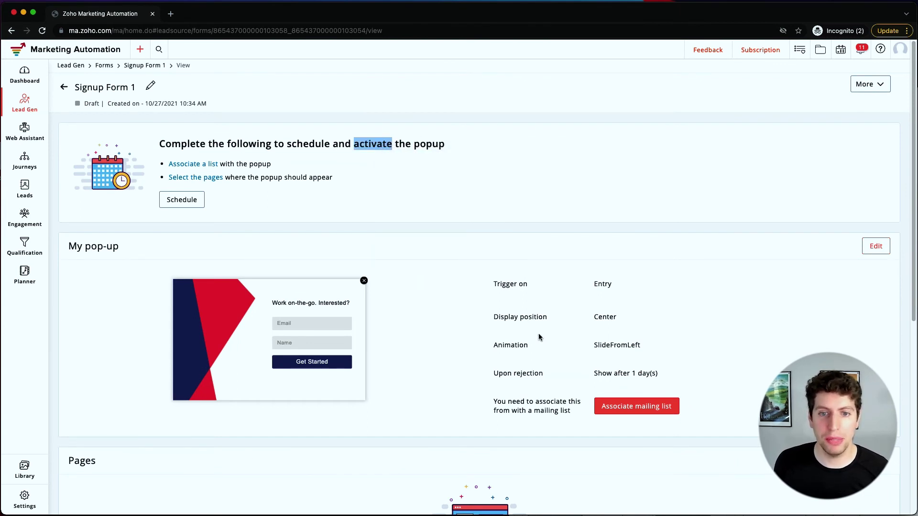
{"action": "scroll", "coordinate": [538, 337], "scroll_direction": "down", "scroll_amount": 4}
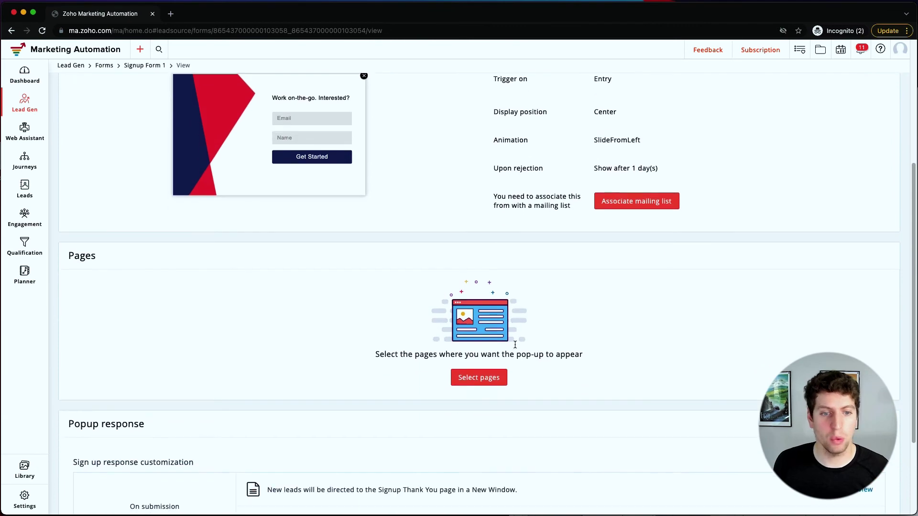
{"action": "scroll", "coordinate": [458, 368], "scroll_direction": "down", "scroll_amount": 2}
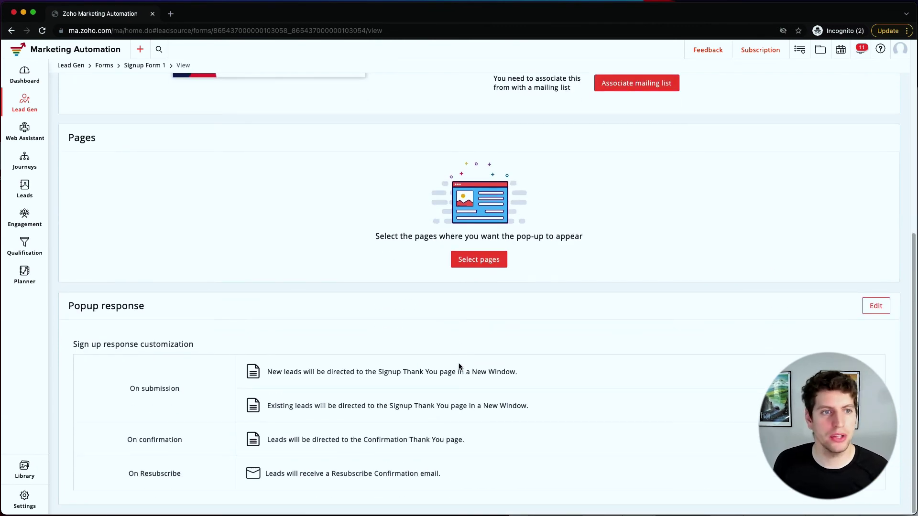
{"action": "scroll", "coordinate": [459, 367], "scroll_direction": "up", "scroll_amount": 6}
{"action": "left_click", "coordinate": [284, 148]}
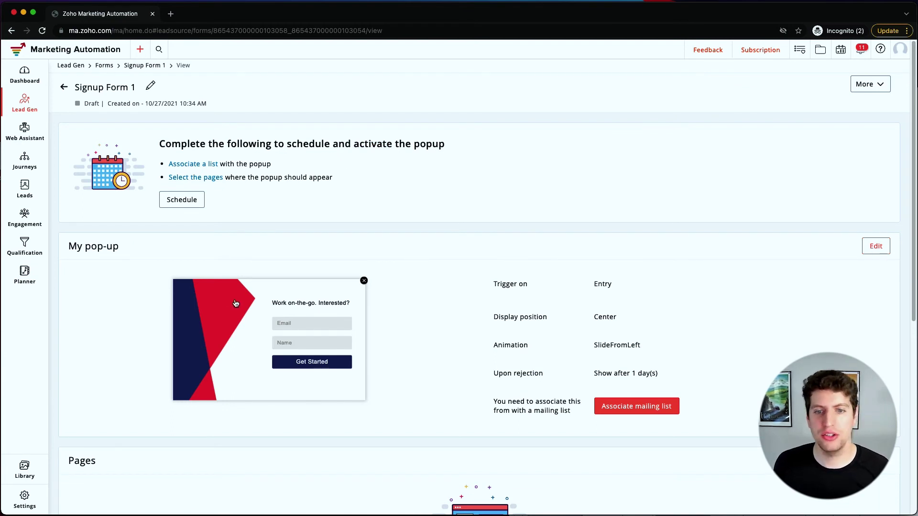
{"action": "scroll", "coordinate": [621, 406], "scroll_direction": "down", "scroll_amount": 1}
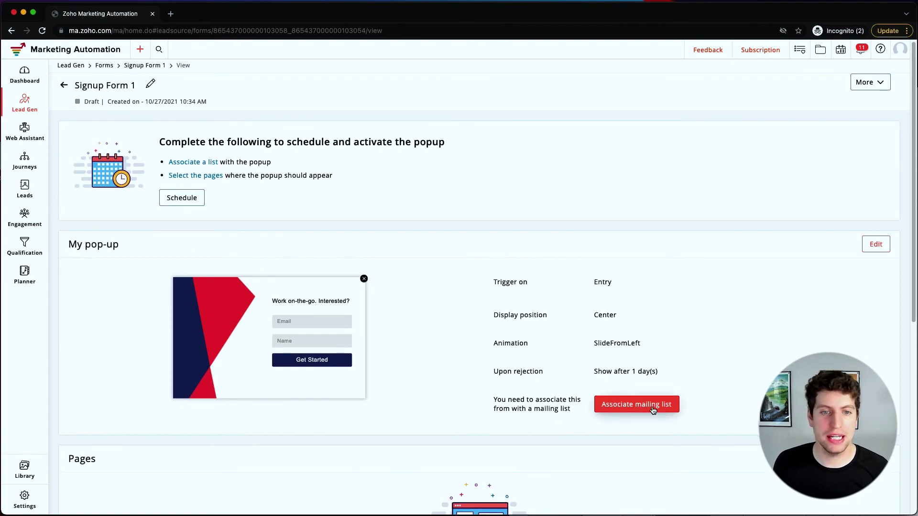
{"action": "scroll", "coordinate": [650, 409], "scroll_direction": "down", "scroll_amount": 5}
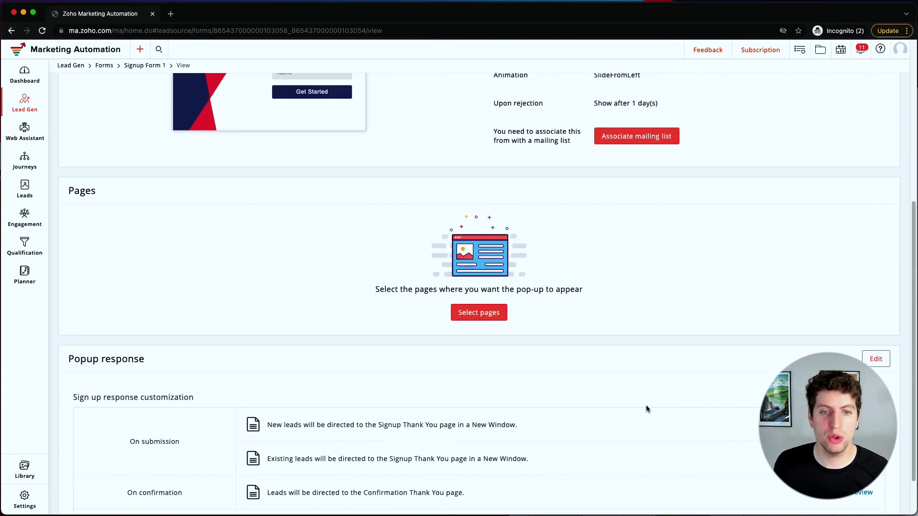
{"action": "left_click", "coordinate": [474, 316]}
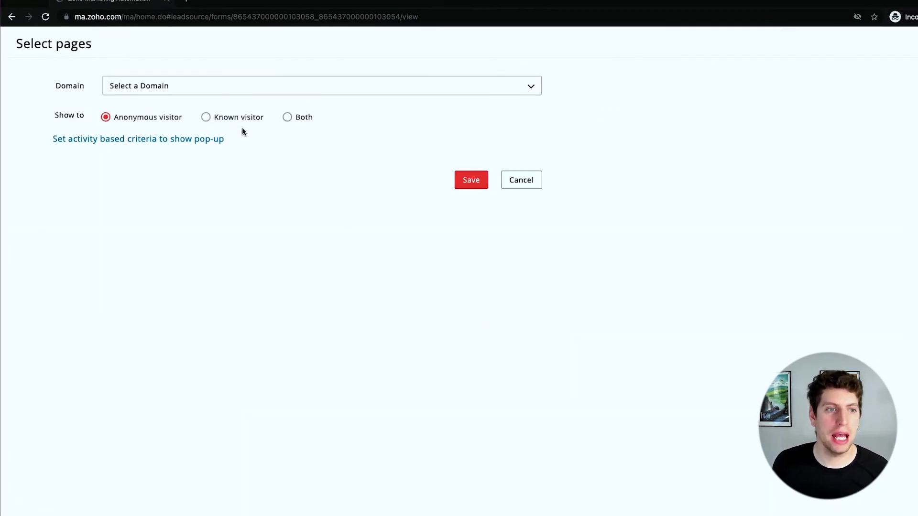
{"action": "left_click", "coordinate": [192, 140]}
{"action": "left_click", "coordinate": [288, 181]}
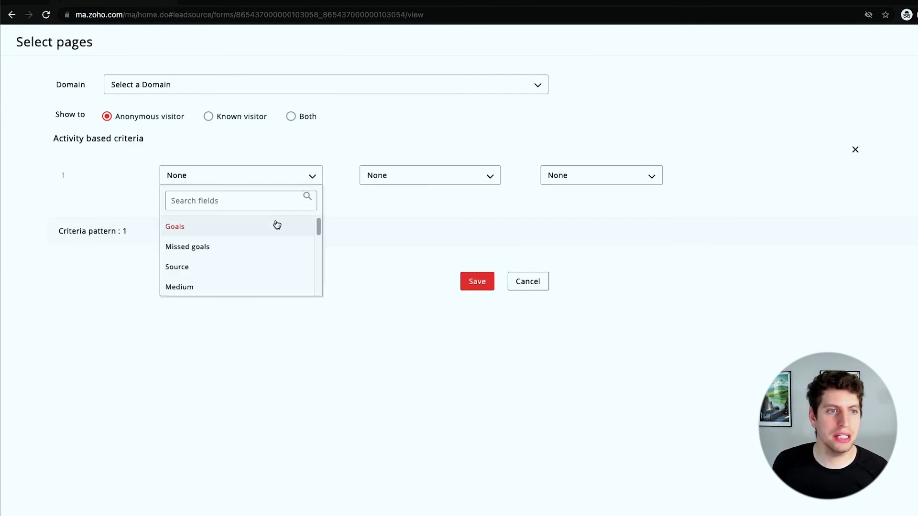
{"action": "scroll", "coordinate": [268, 240], "scroll_direction": "down", "scroll_amount": 3}
{"action": "scroll", "coordinate": [268, 240], "scroll_direction": "down", "scroll_amount": 2}
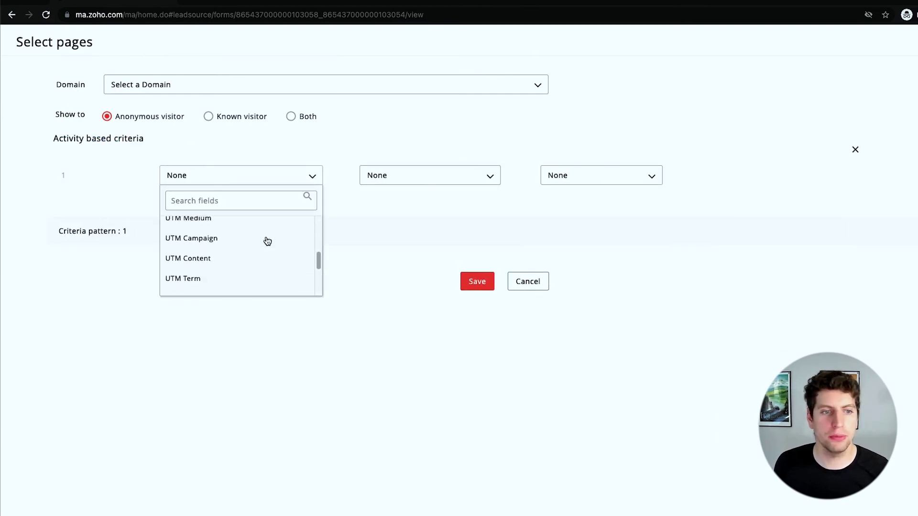
{"action": "scroll", "coordinate": [268, 240], "scroll_direction": "down", "scroll_amount": 2}
{"action": "scroll", "coordinate": [263, 241], "scroll_direction": "down", "scroll_amount": 1}
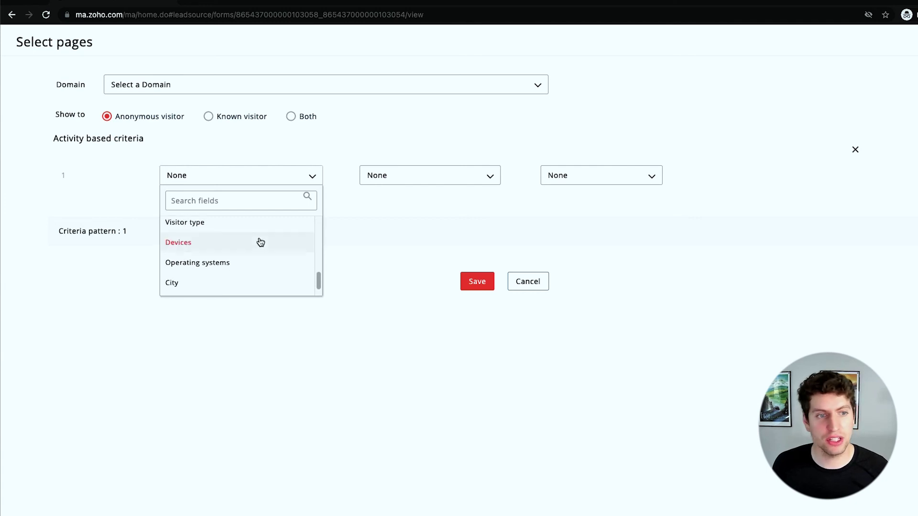
{"action": "scroll", "coordinate": [205, 247], "scroll_direction": "down", "scroll_amount": 1}
{"action": "scroll", "coordinate": [205, 247], "scroll_direction": "down", "scroll_amount": 1}
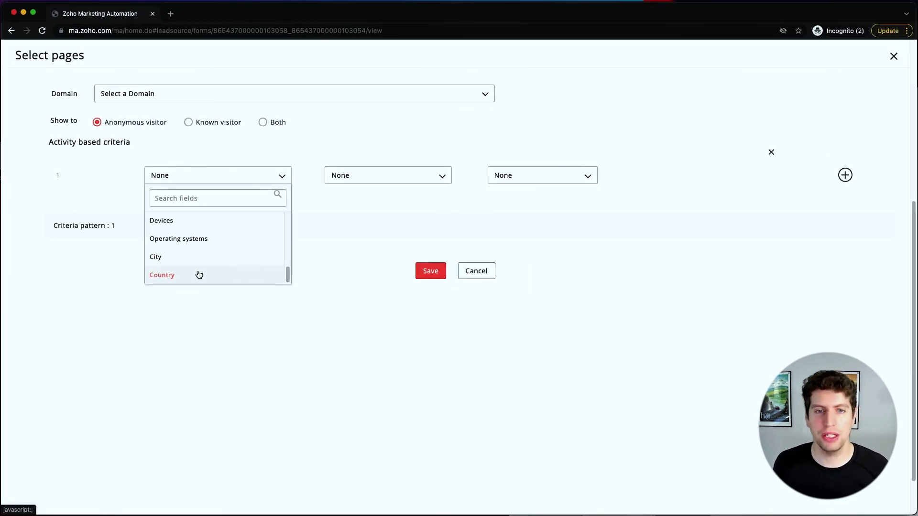
{"action": "left_click", "coordinate": [468, 272]}
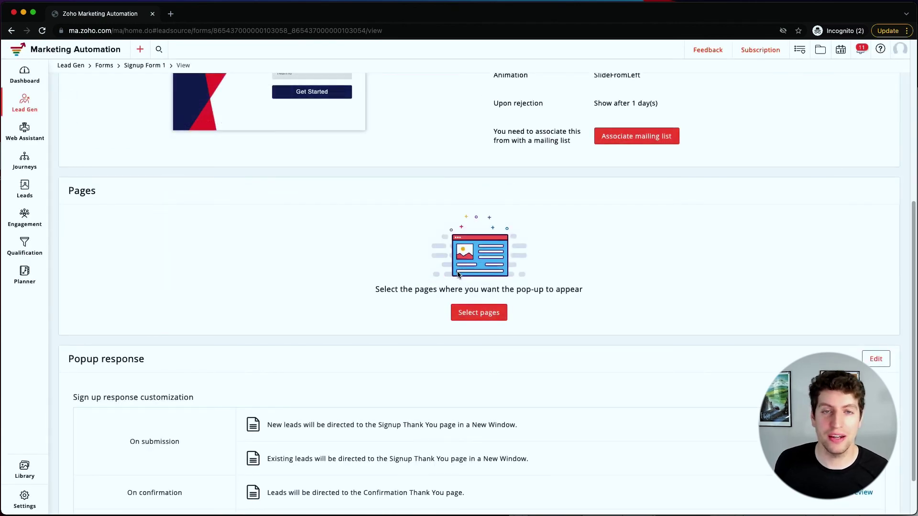
Return to the Forms list and step through the Events, Webinars, OnSpot and Add leads tabs.
{"action": "scroll", "coordinate": [458, 274], "scroll_direction": "up", "scroll_amount": 6}
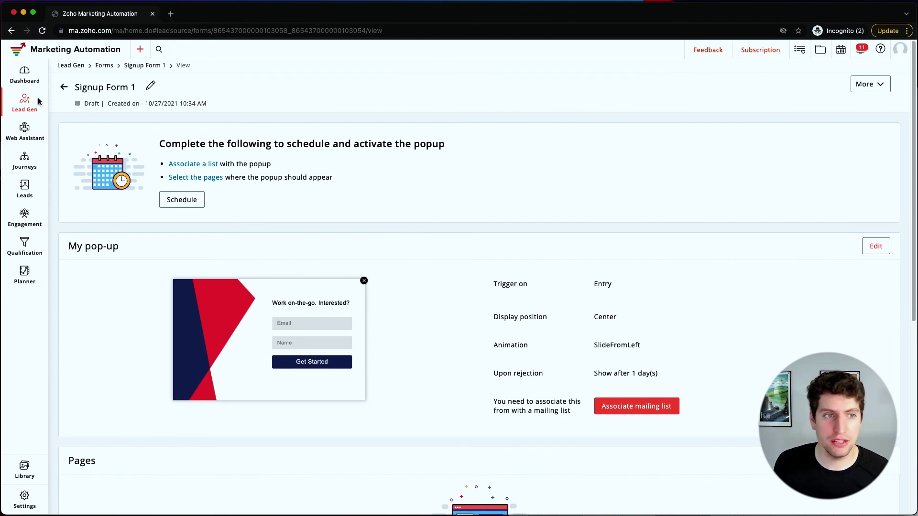
{"action": "left_click", "coordinate": [67, 88]}
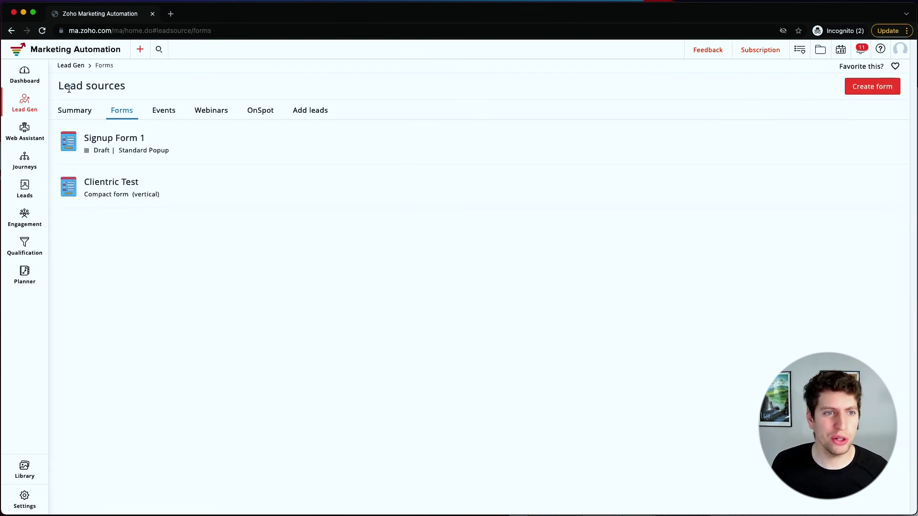
{"action": "left_click", "coordinate": [163, 114]}
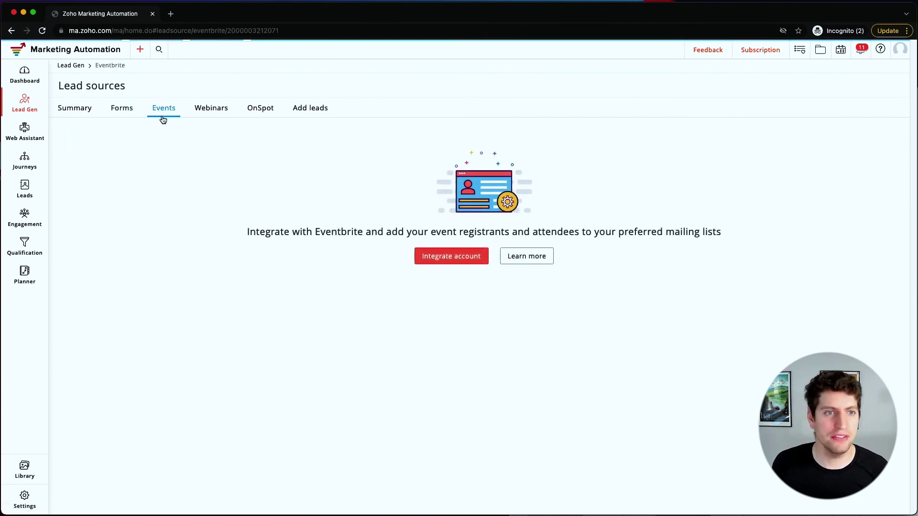
{"action": "left_click", "coordinate": [208, 112]}
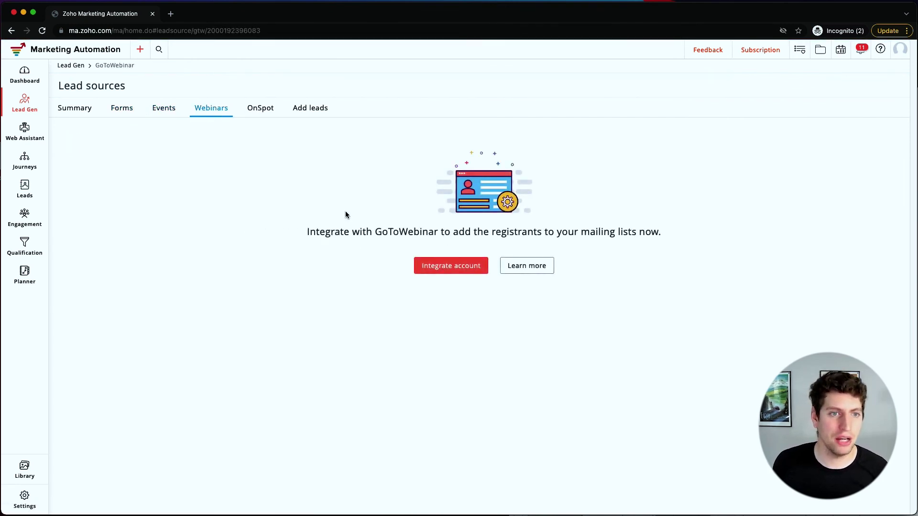
{"action": "left_click", "coordinate": [256, 109]}
{"action": "left_click", "coordinate": [316, 109]}
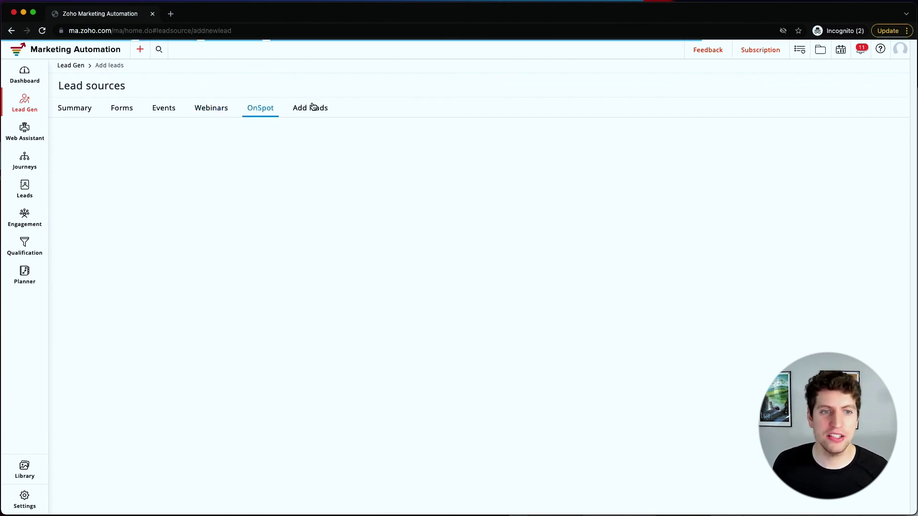